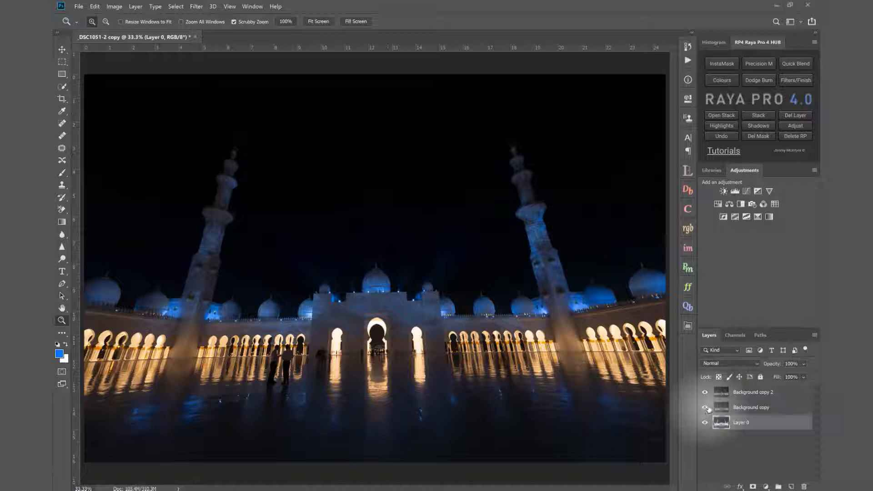
- Examine the three exposures in turn by showing and hiding Background copy and Background copy 2 above Layer 0
click(706, 392)
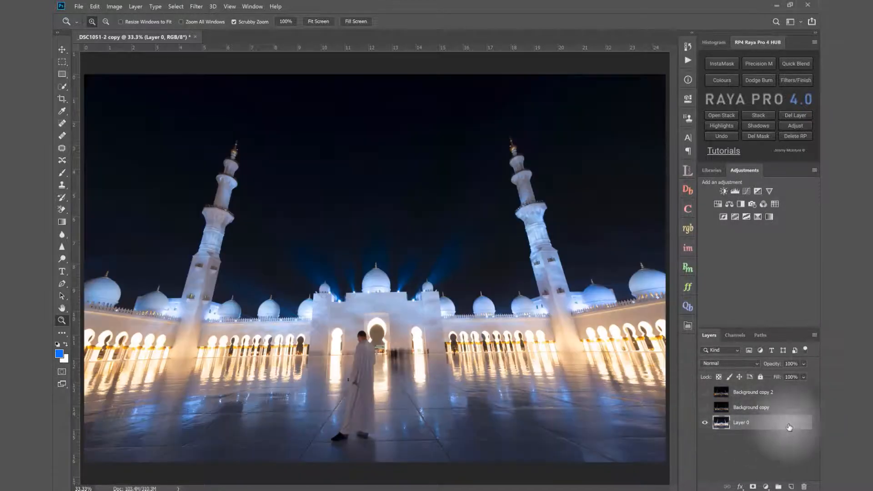
click(746, 412)
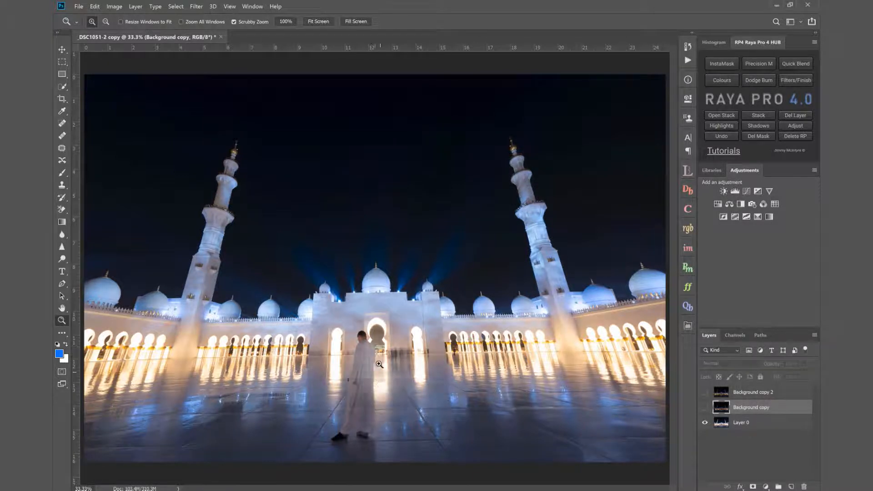
click(705, 408)
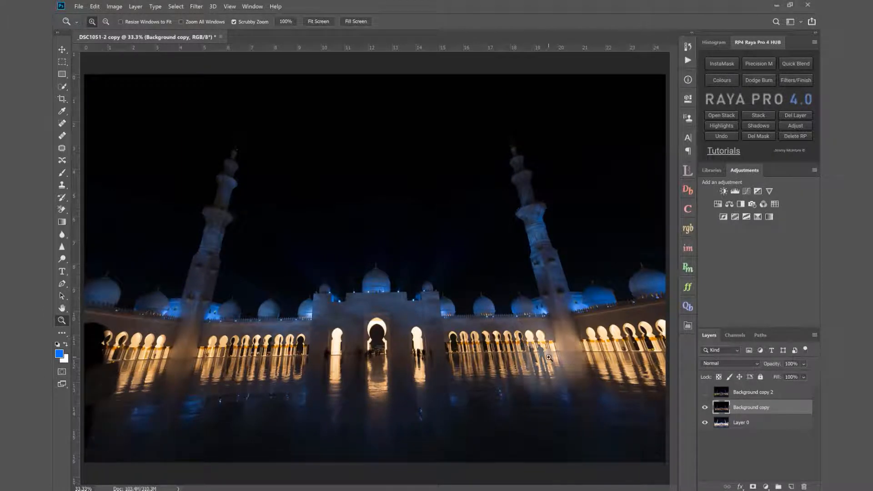
click(706, 392)
click(749, 394)
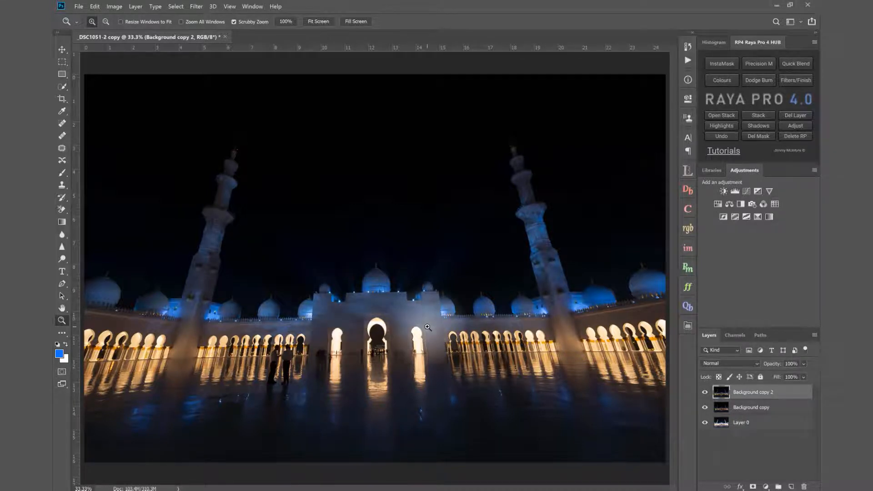
click(702, 393)
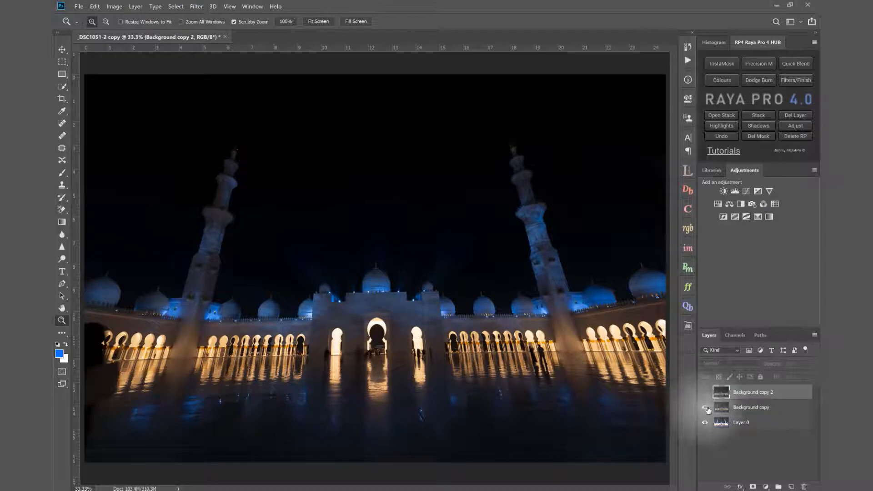
click(706, 408)
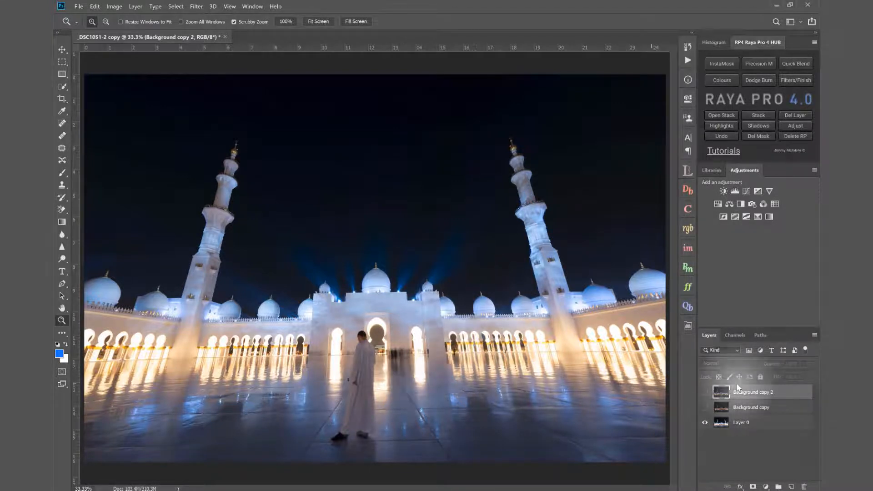
click(705, 409)
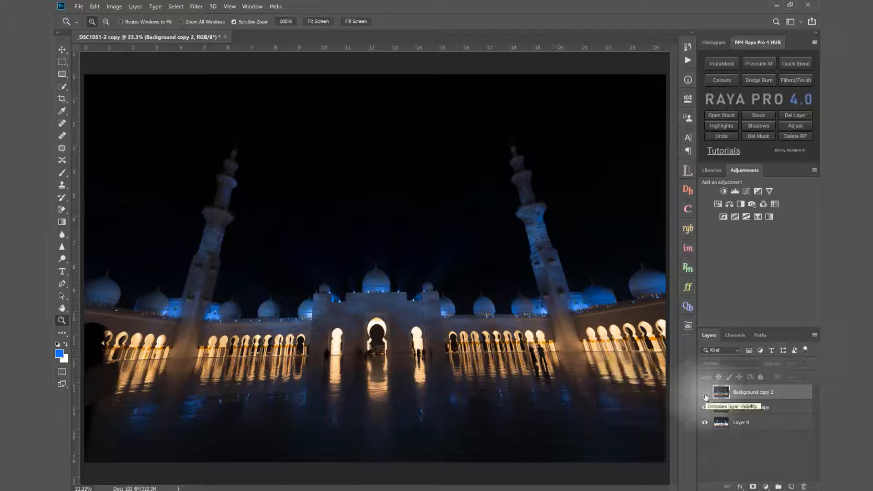
click(706, 395)
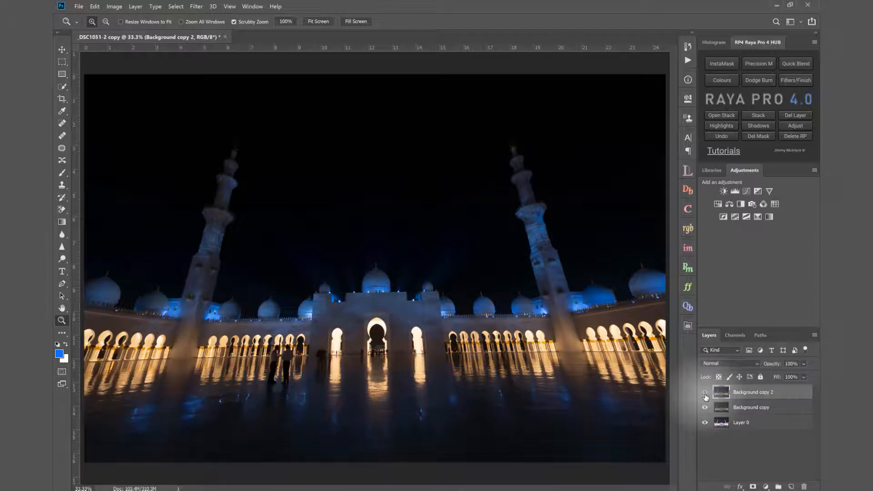
- Compare where people stand in Background copy 2 and Background copy, and check both dark exposures against Layer 0
click(706, 395)
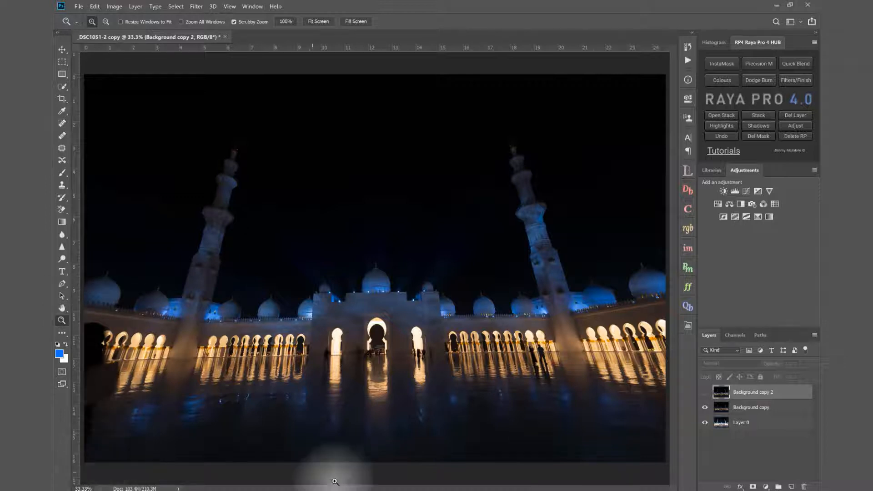
click(706, 394)
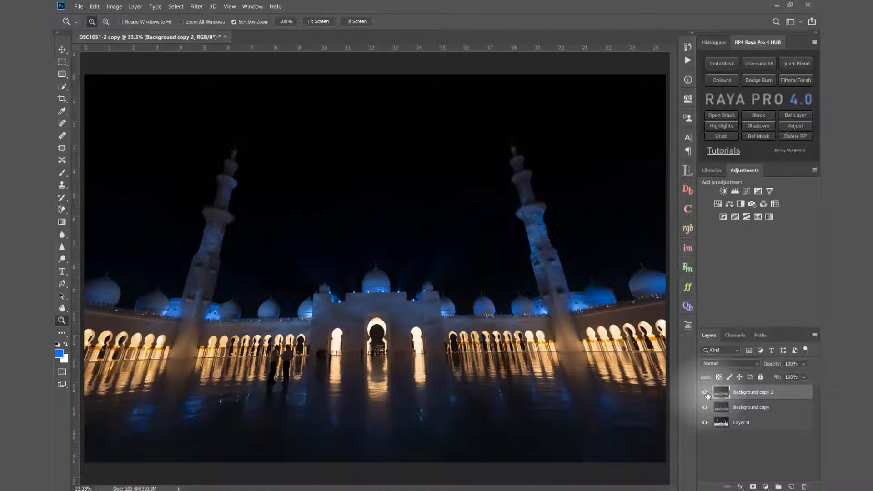
click(707, 394)
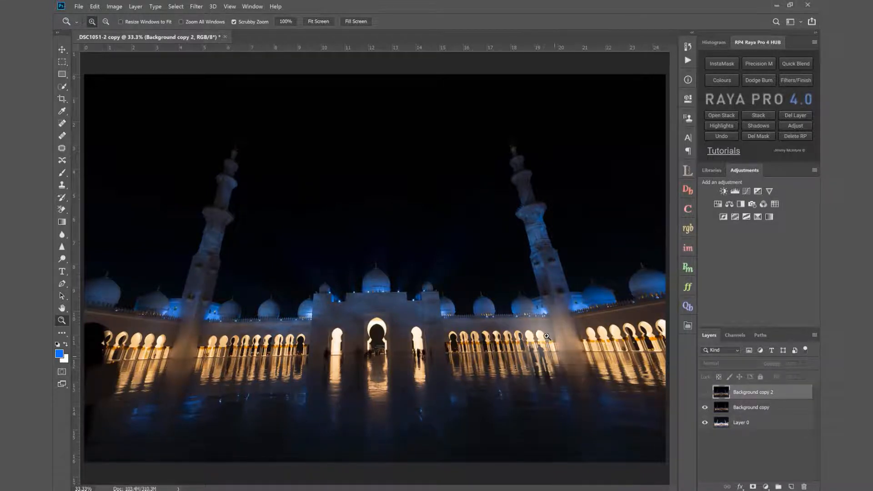
click(706, 393)
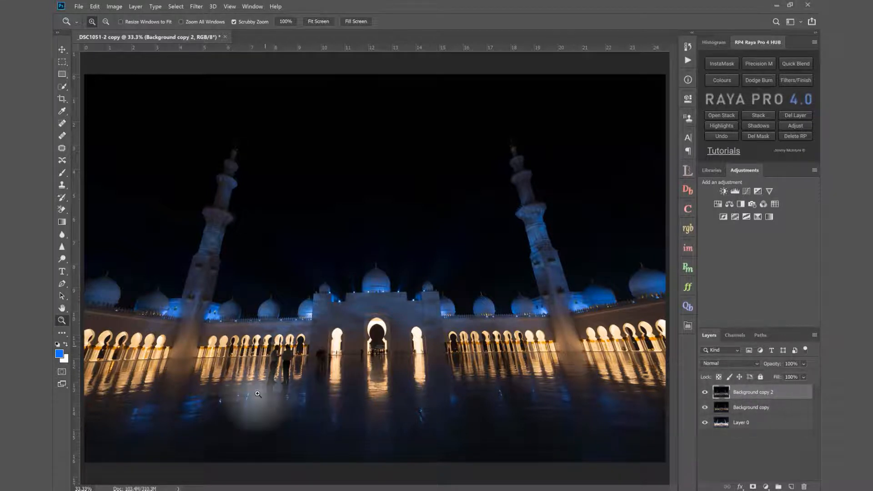
click(705, 393)
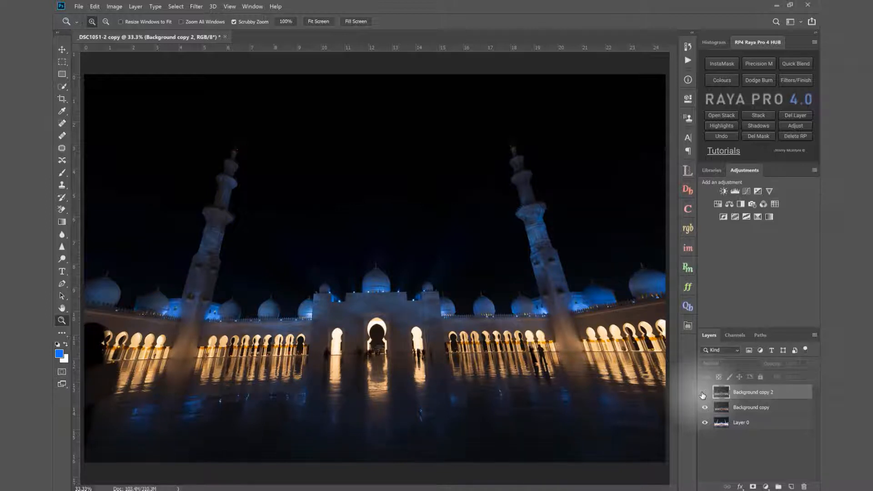
click(705, 393)
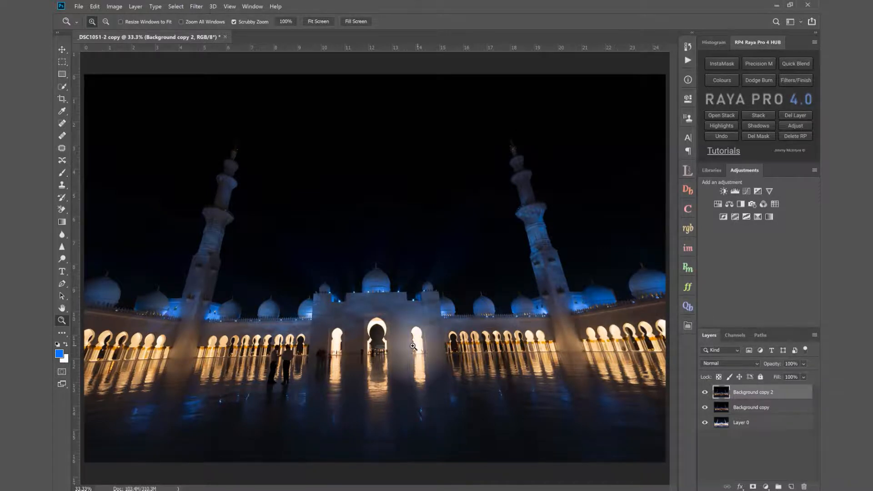
click(705, 408)
click(706, 389)
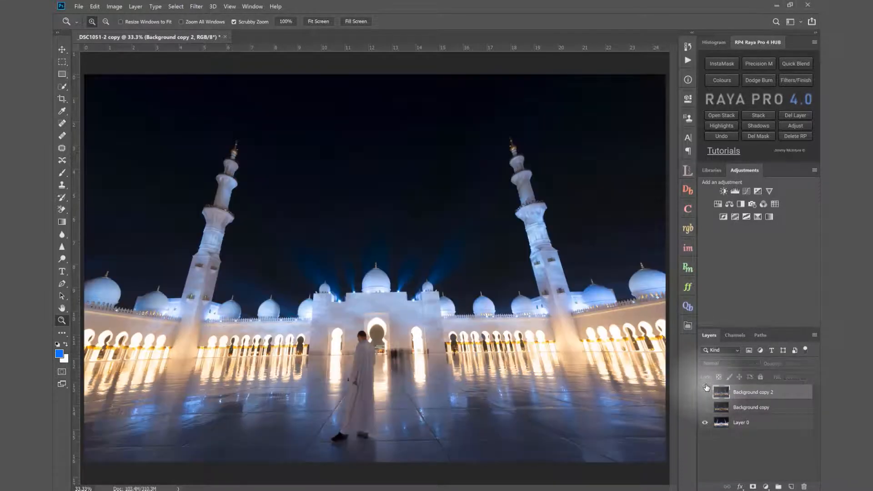
click(705, 407)
click(706, 393)
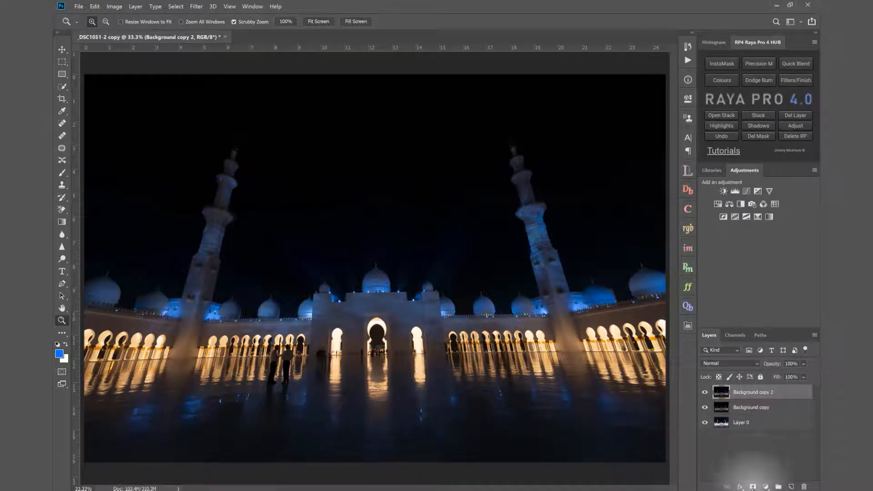
- Add a layer mask to Background copy 2 and paint black over the people on the courtyard floor to remove them
click(753, 487)
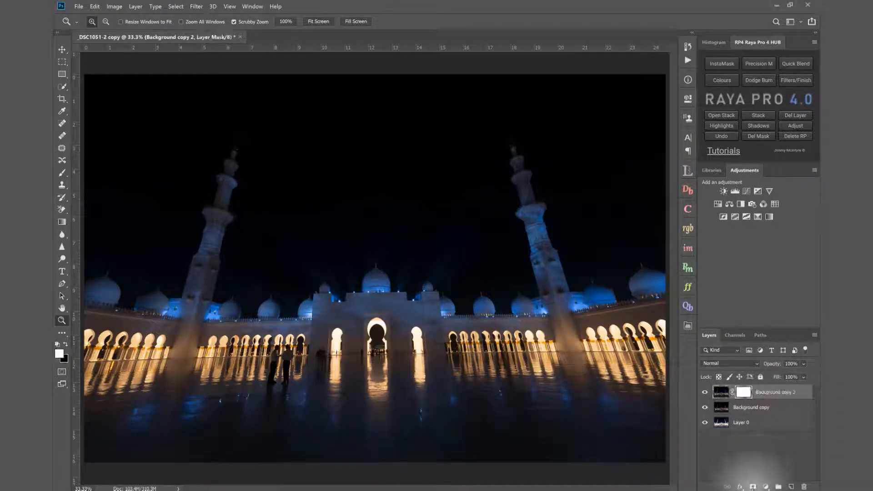
click(64, 174)
click(66, 346)
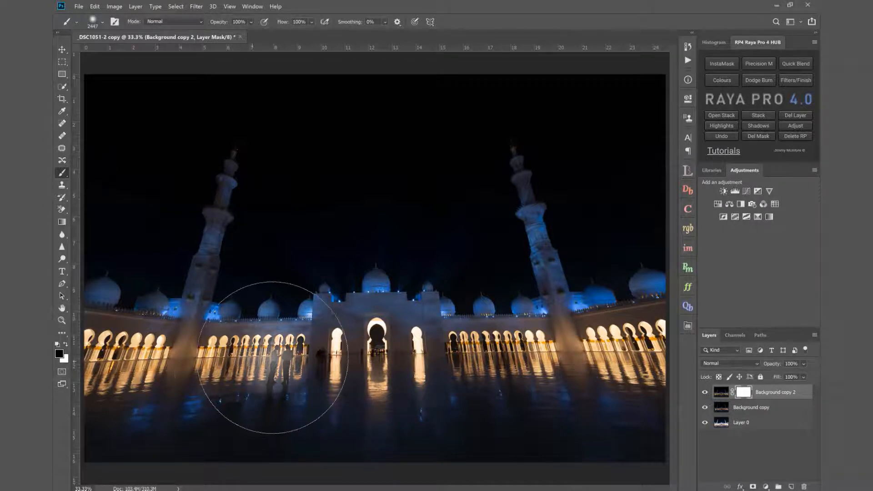
mouse_move(273, 358)
mouse_down()
mouse_move(350, 358)
mouse_move(117, 332)
mouse_up()
mouse_move(211, 363)
mouse_down()
mouse_move(273, 337)
mouse_move(289, 364)
mouse_move(275, 379)
mouse_up()
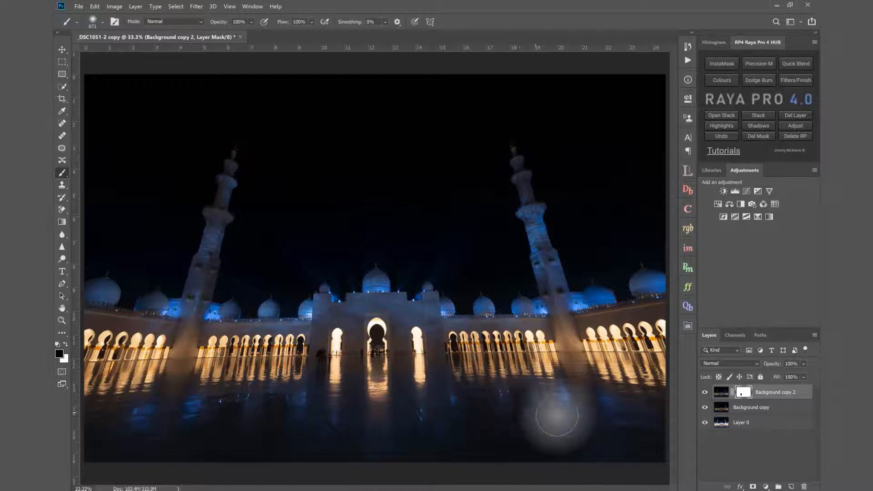
click(705, 393)
click(705, 393)
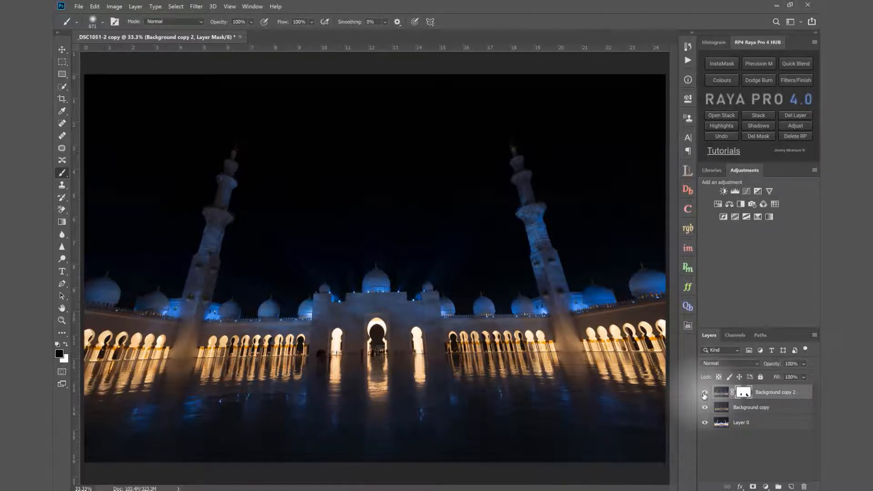
click(705, 394)
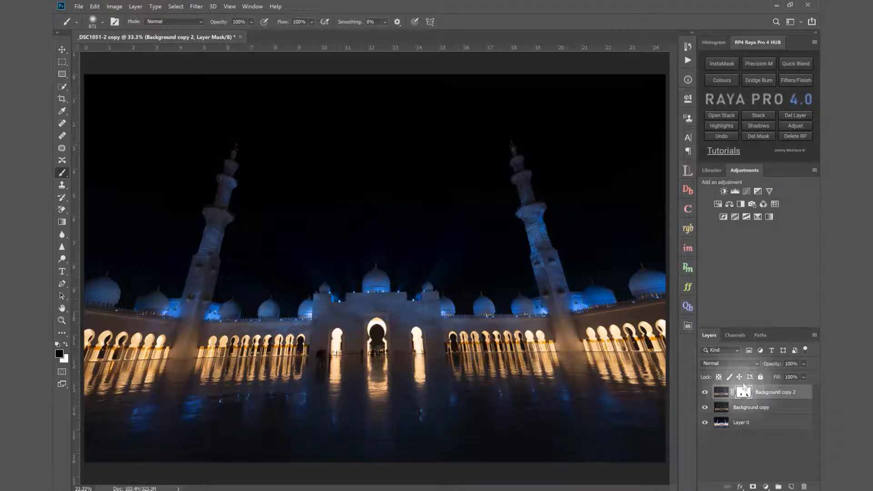
- Group Background copy 2 and Background copy, and give the group an inverted, fully black layer mask
shift+click(771, 408)
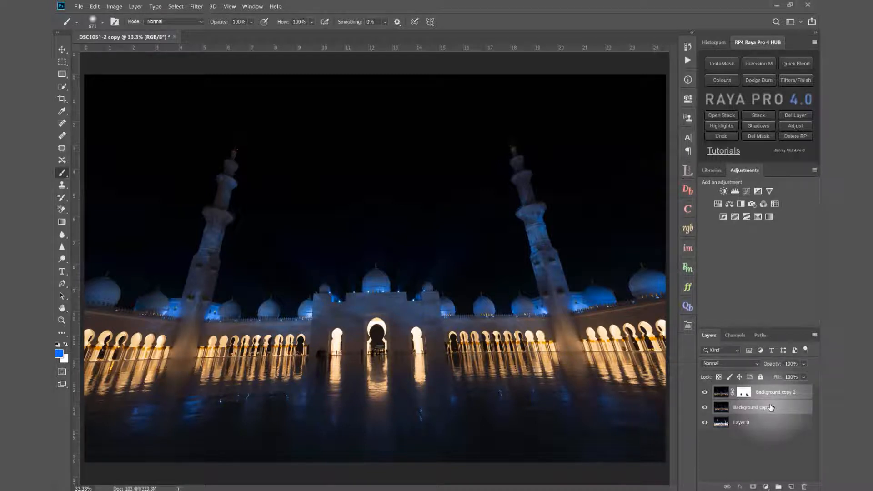
key(ctrl+g)
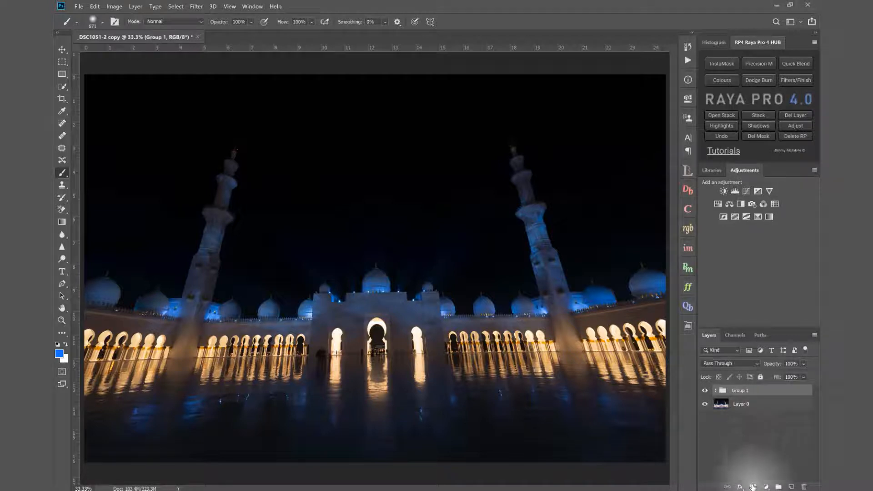
click(753, 486)
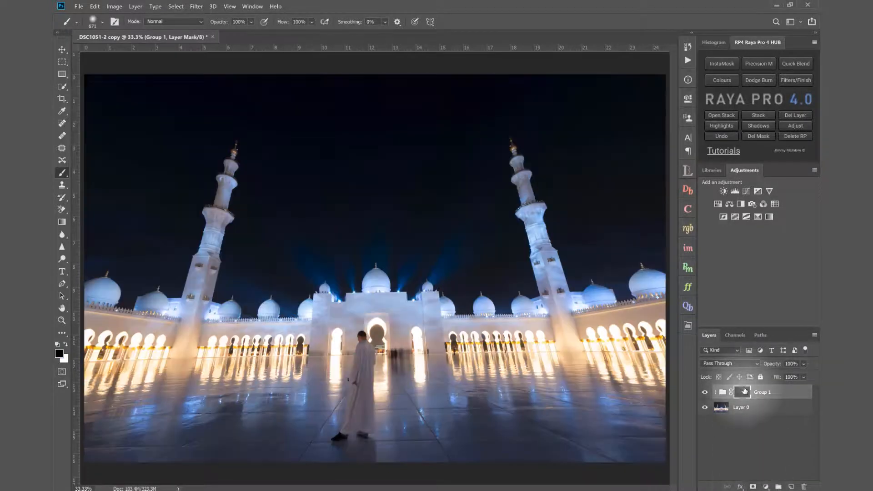
key(ctrl+i)
- Load a Lumi32 Brights 3 luminosity selection with the range narrowed to 32, and hide the selection edges
click(688, 171)
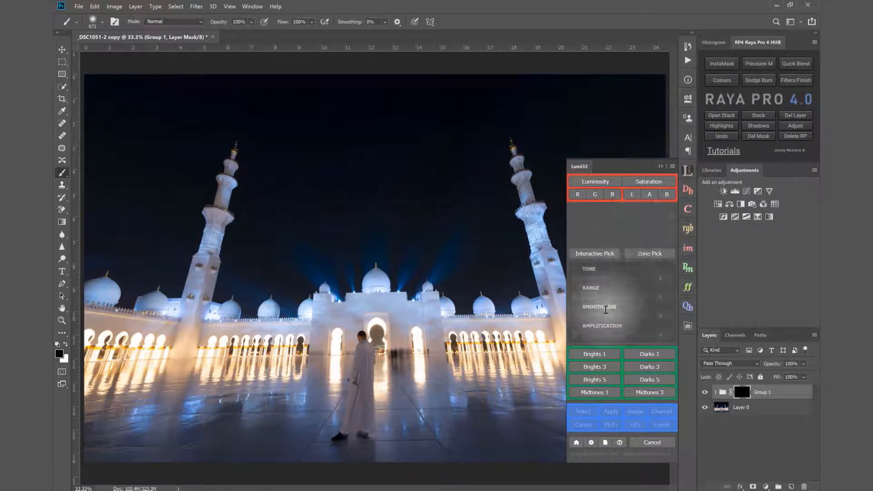
click(591, 368)
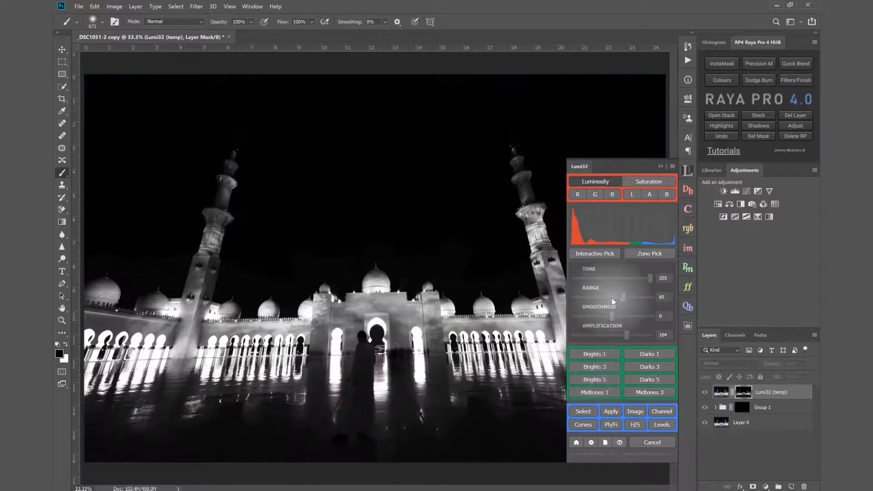
click(607, 296)
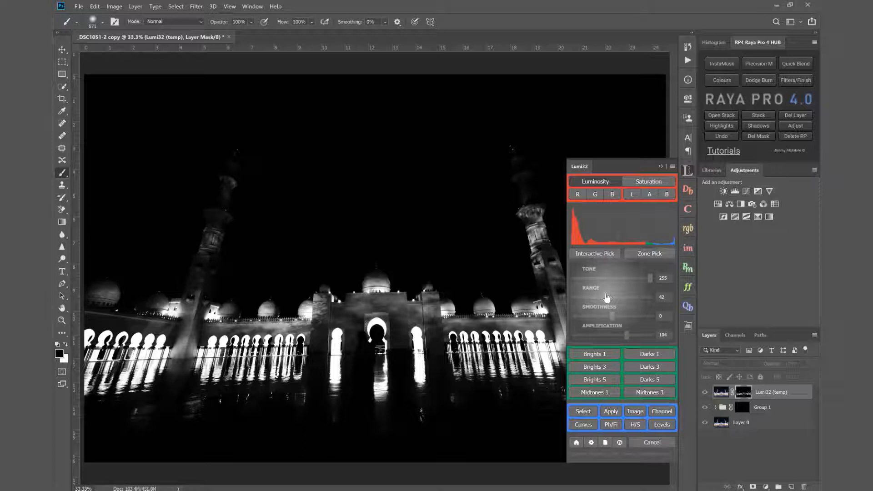
click(599, 297)
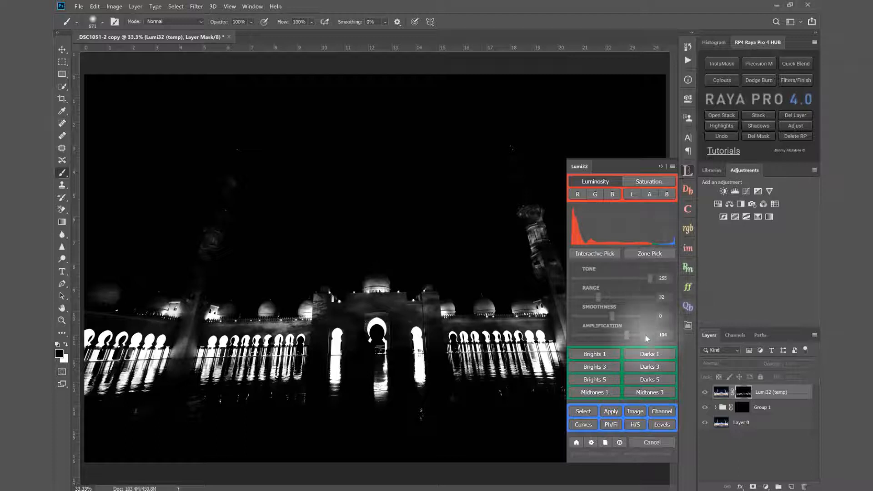
click(587, 413)
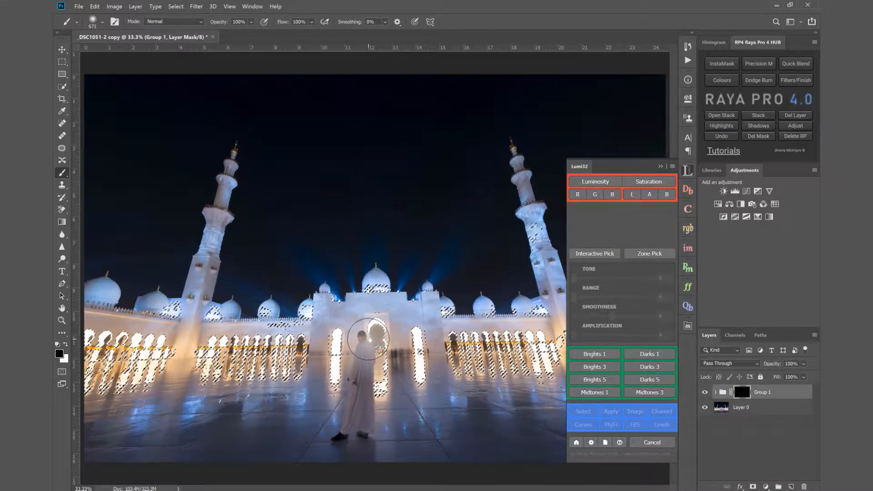
key(ctrl+h)
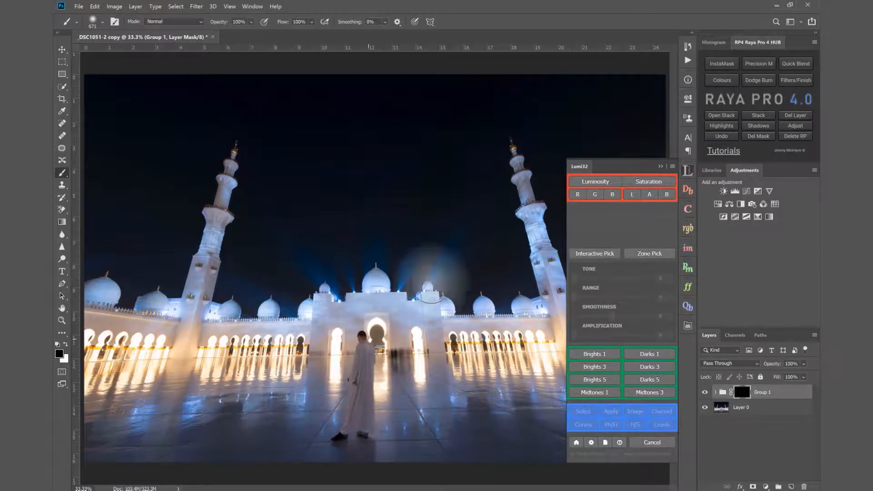
click(661, 166)
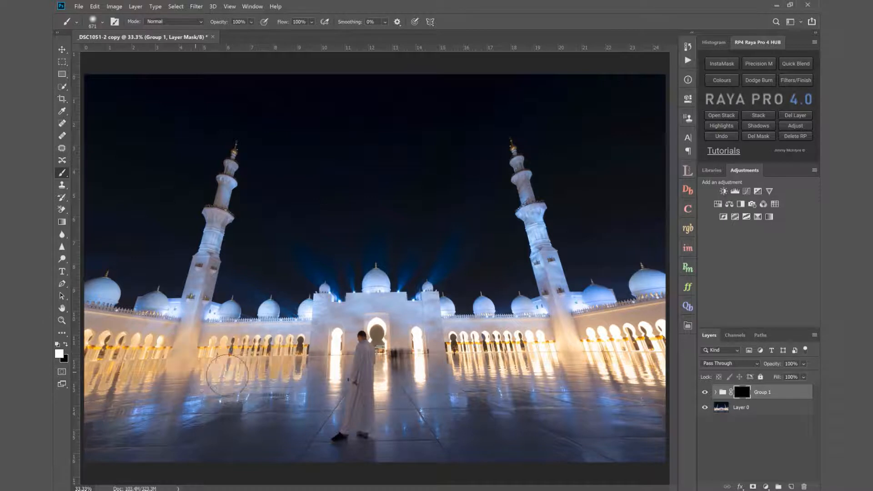
- Paint white on the group's mask over the bright arches and floor reflections, and lower the group's opacity to 55%
drag(341, 334, 309, 392)
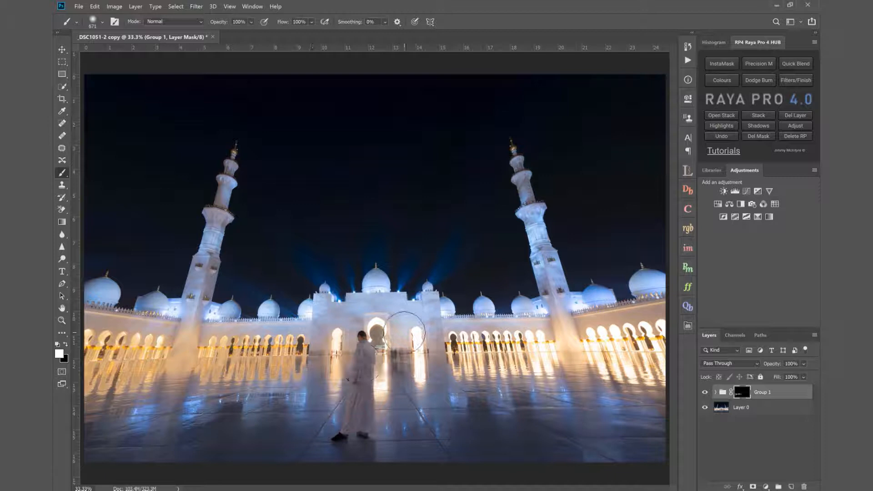
mouse_move(404, 334)
mouse_down()
mouse_move(552, 347)
mouse_move(486, 350)
mouse_move(532, 342)
mouse_move(543, 356)
mouse_move(460, 374)
mouse_move(470, 343)
mouse_move(452, 338)
mouse_move(533, 329)
mouse_move(545, 353)
mouse_move(603, 339)
mouse_move(593, 332)
mouse_move(678, 326)
mouse_move(670, 363)
mouse_move(603, 362)
mouse_move(658, 376)
mouse_move(605, 385)
mouse_move(651, 387)
mouse_up()
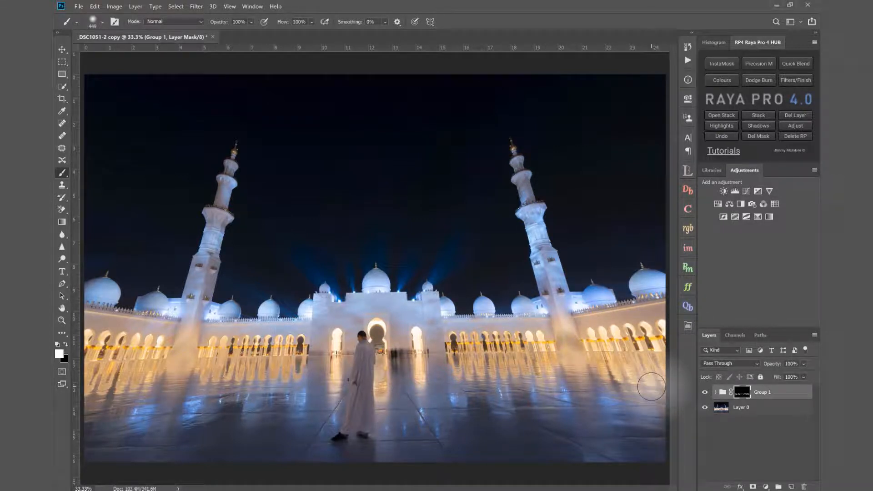
drag(775, 366, 750, 366)
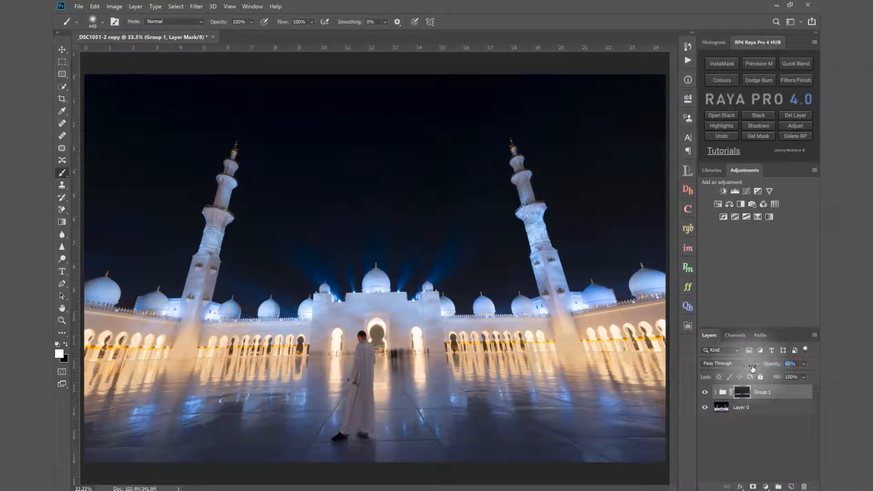
click(705, 392)
click(706, 393)
click(706, 393)
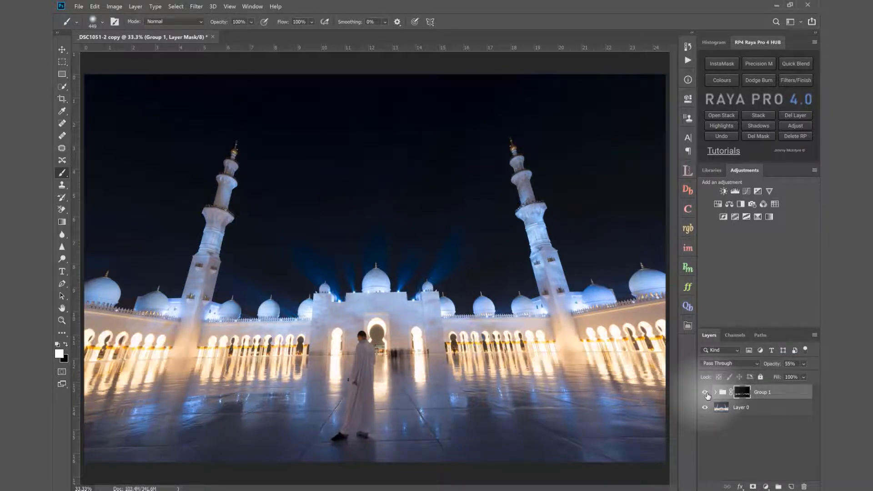
- Compare the mosque blend with and without Group 1, checking the arches and floor reflections up close
click(705, 392)
click(62, 321)
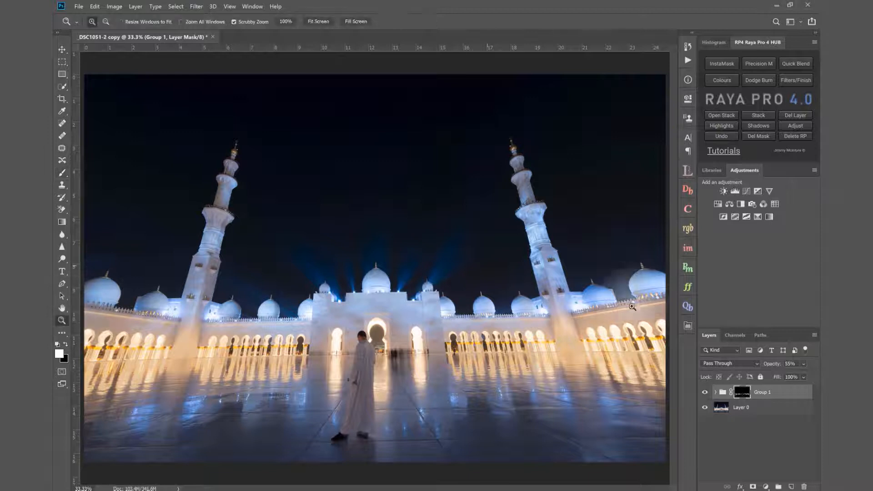
drag(557, 346, 548, 326)
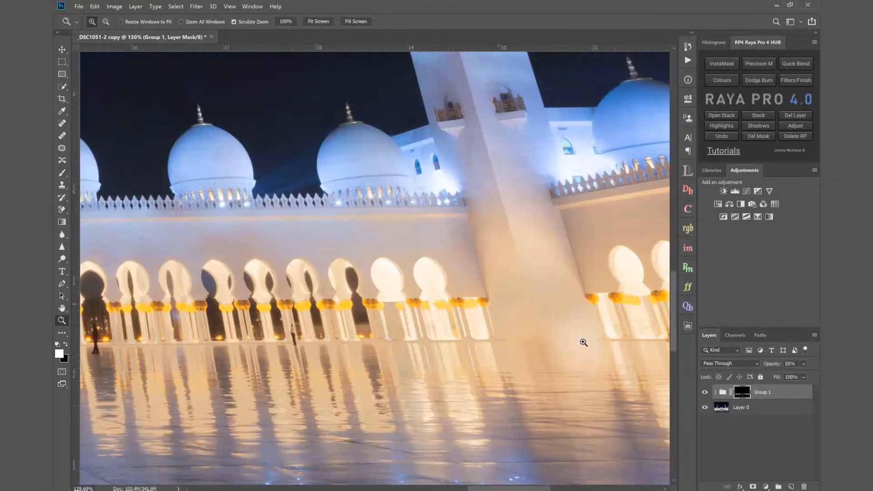
click(706, 393)
click(706, 392)
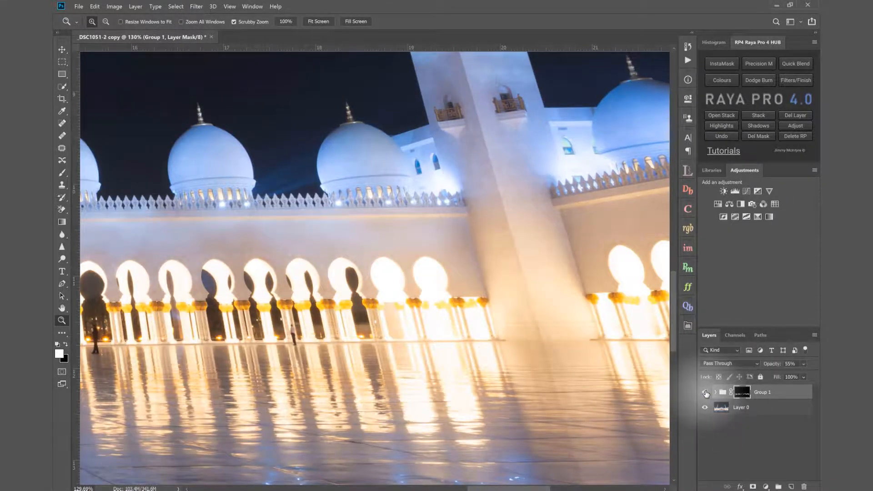
click(317, 22)
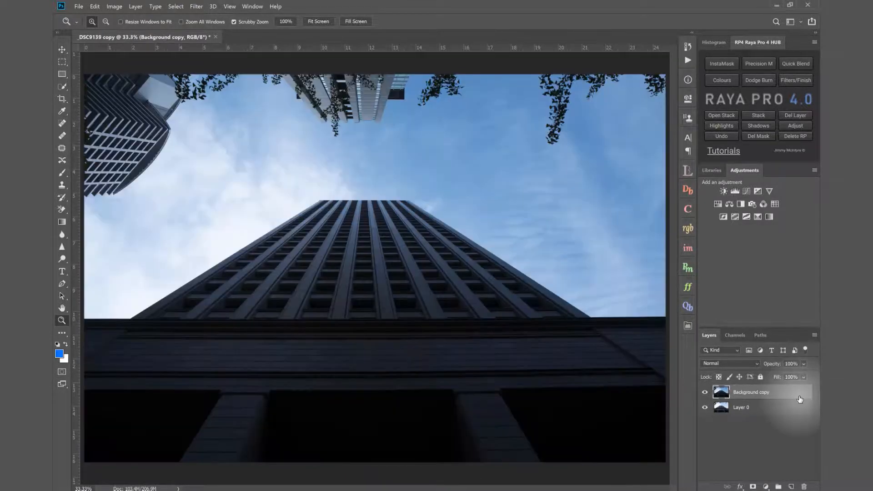
- Compare the skyscraper's two exposures by toggling the Background copy layer's visibility
click(705, 393)
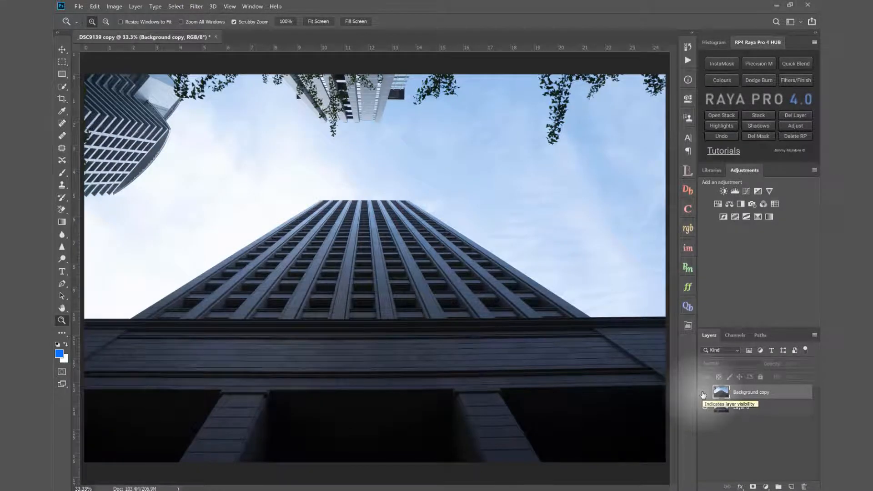
click(704, 394)
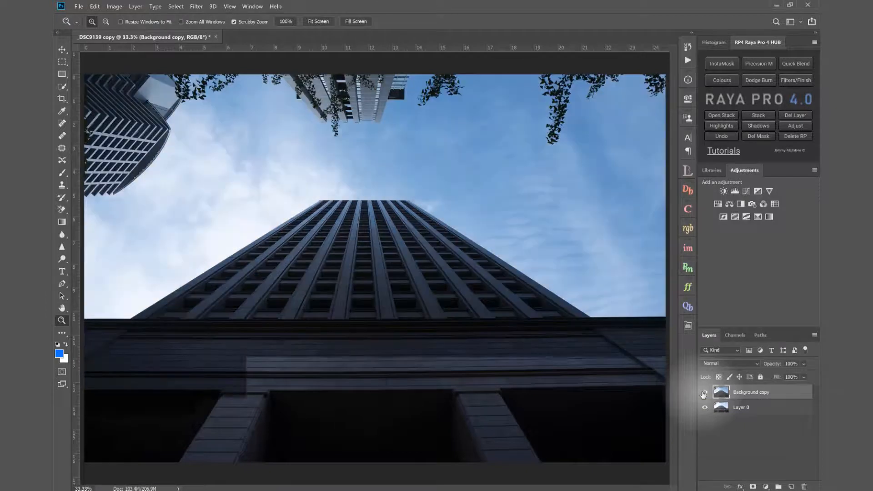
click(704, 394)
click(704, 394)
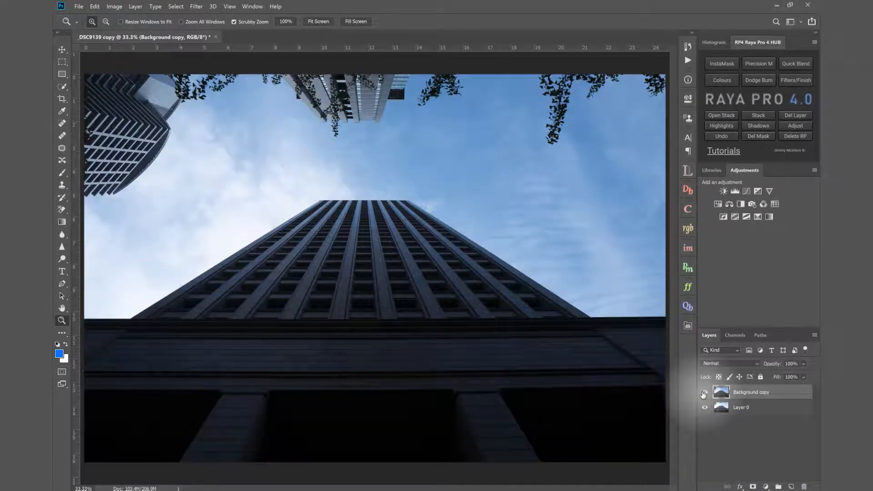
- Examine the hanging leaves and upper building edges up close with the Background copy layer on and off
drag(338, 121, 370, 122)
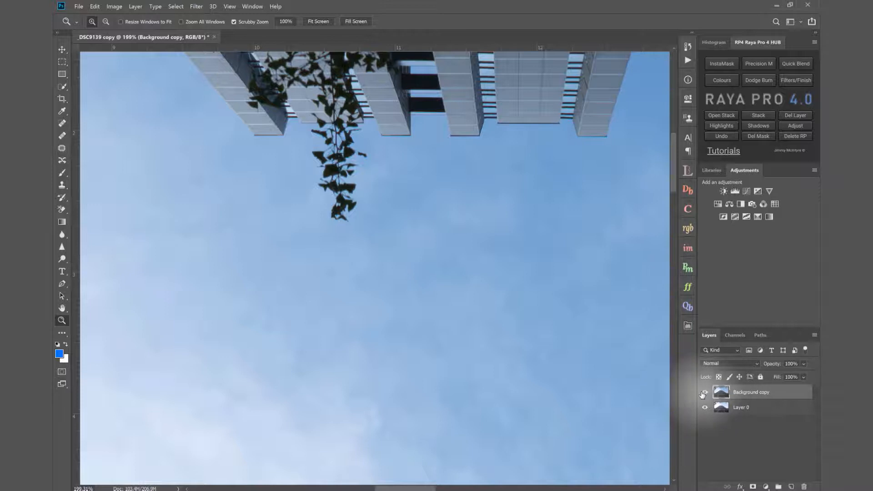
click(705, 392)
click(706, 393)
click(706, 393)
click(706, 393)
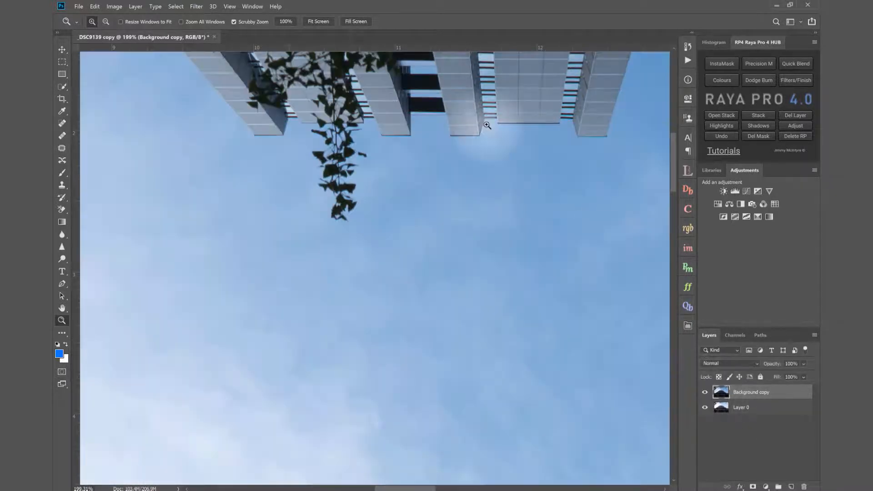
click(318, 21)
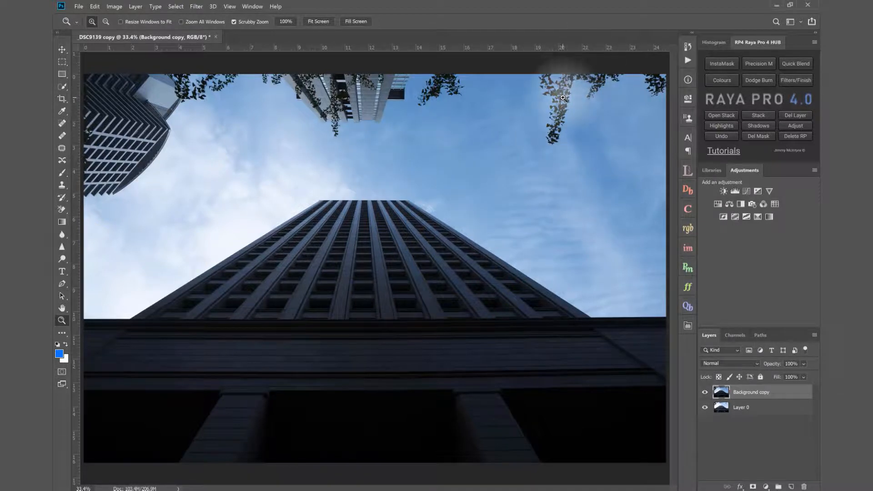
- Apply a Lumi32 Brights 1 luminosity mask with smoothness 59, built from Layer 0, to the Background copy layer
click(705, 392)
click(691, 170)
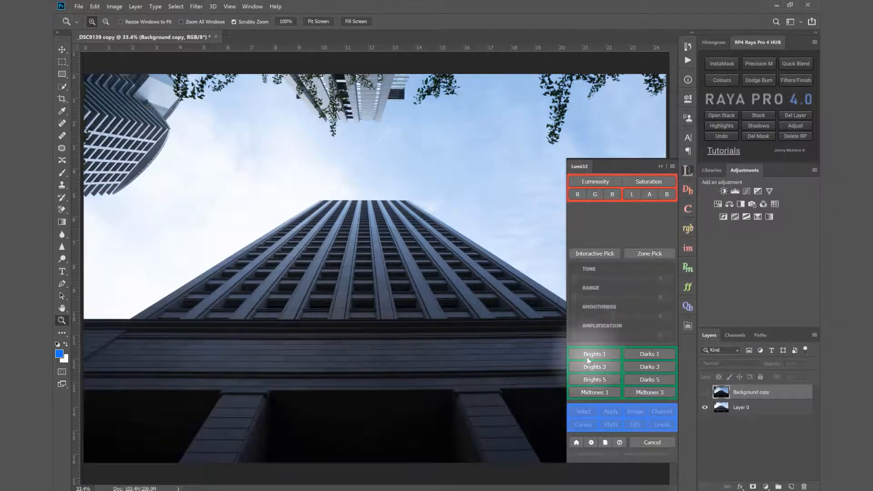
click(588, 358)
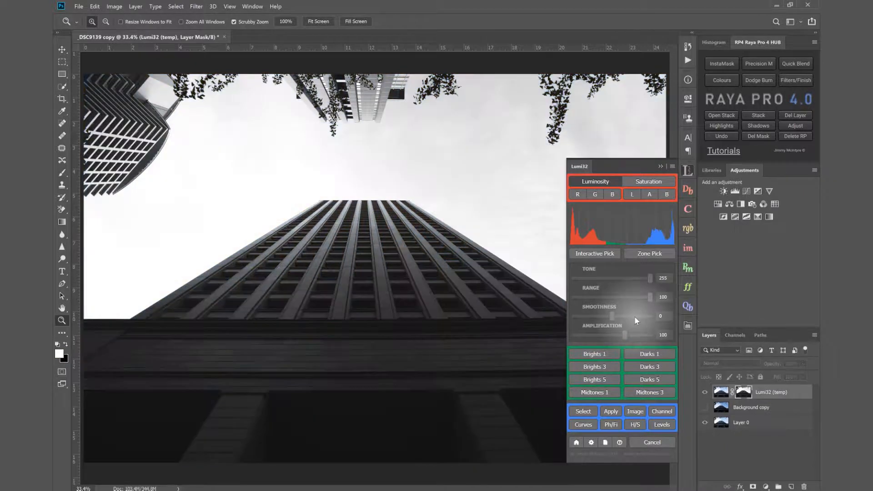
click(635, 316)
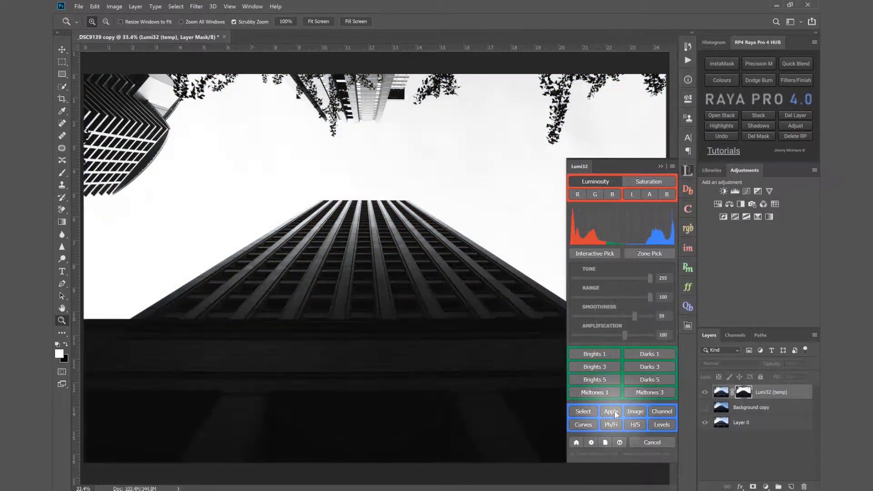
click(611, 411)
click(661, 166)
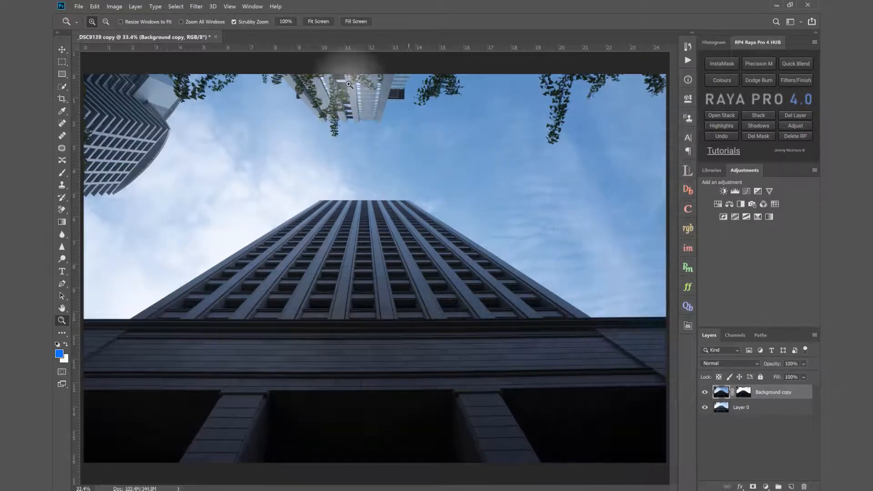
- Check the masked blend around the central hanging leaves and building edges, toggling Background copy for comparison
drag(333, 129, 395, 137)
click(705, 392)
click(705, 392)
click(704, 393)
click(705, 392)
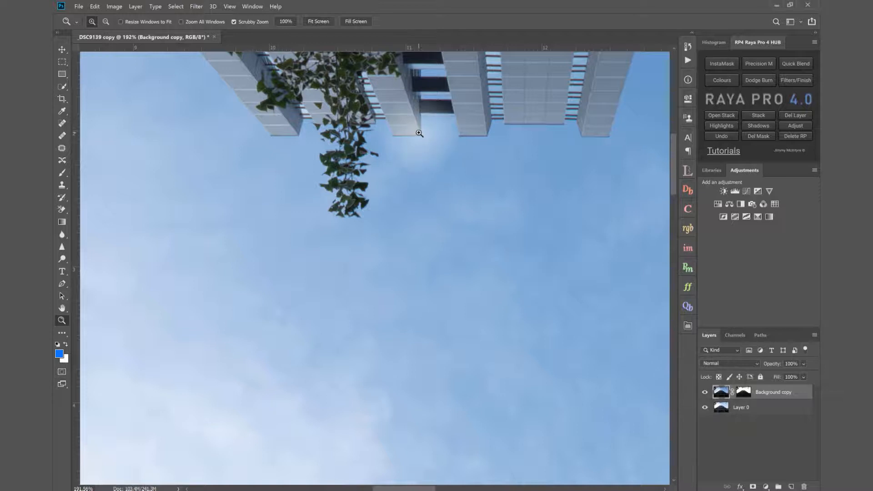
click(320, 22)
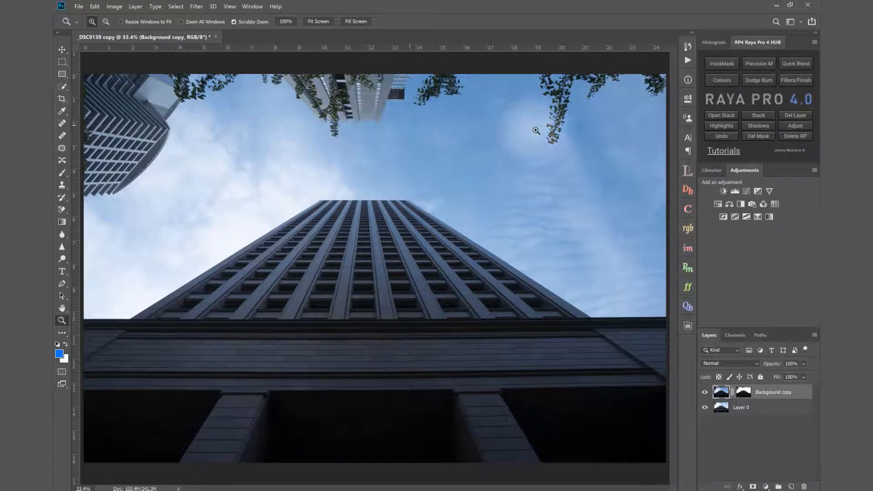
- Compare the leaf cluster between the central building and the far branches with the masked Background copy on and off
click(451, 98)
drag(451, 99, 454, 95)
click(706, 393)
click(705, 392)
click(706, 393)
click(706, 393)
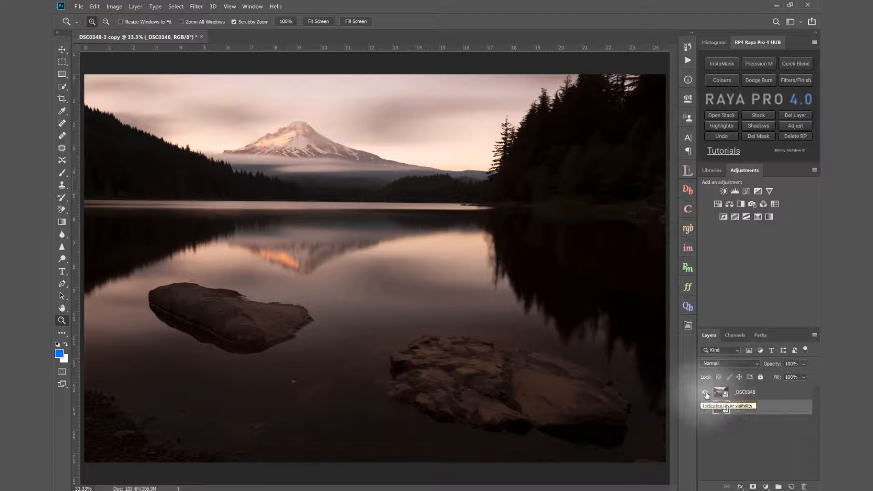
- Compare the lake photo's two exposures and apply a Brights 1 luminosity mask from the brighter exposure to layer _DSC0348
click(706, 393)
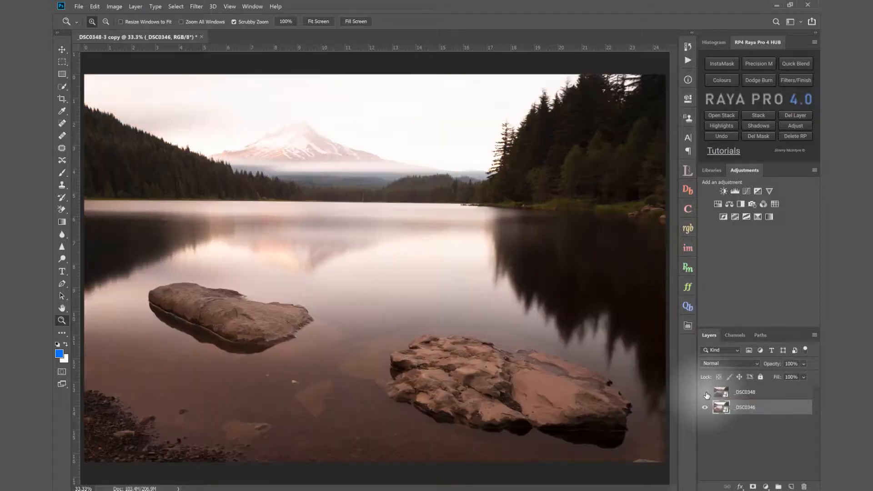
click(706, 393)
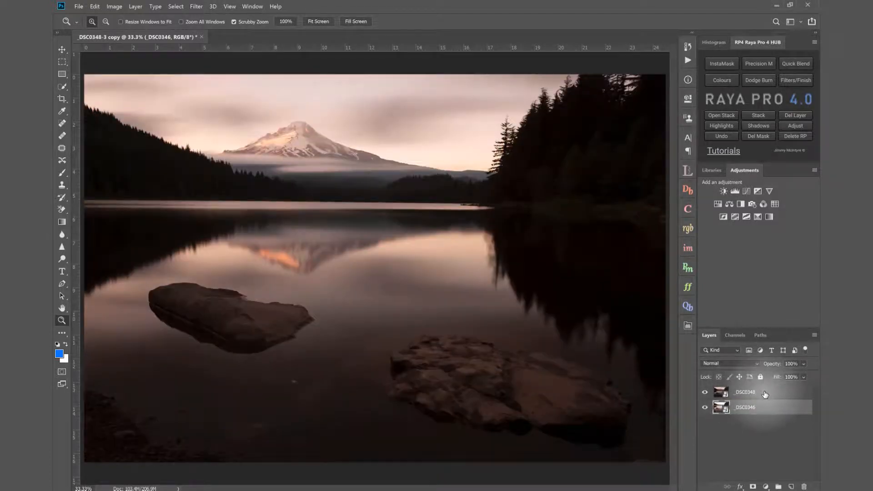
click(766, 394)
click(705, 392)
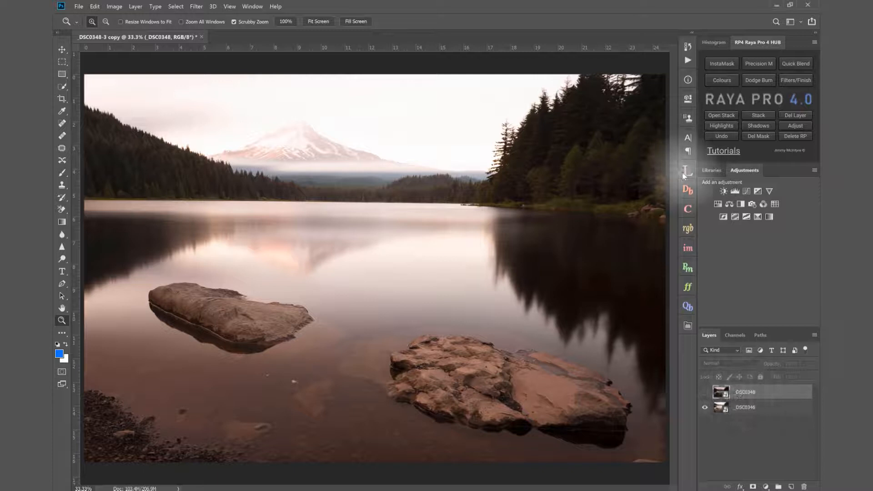
click(683, 173)
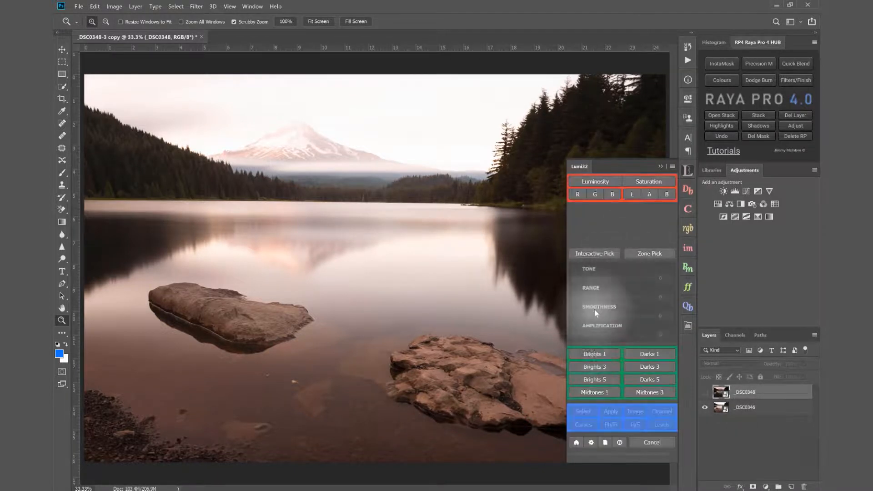
click(592, 355)
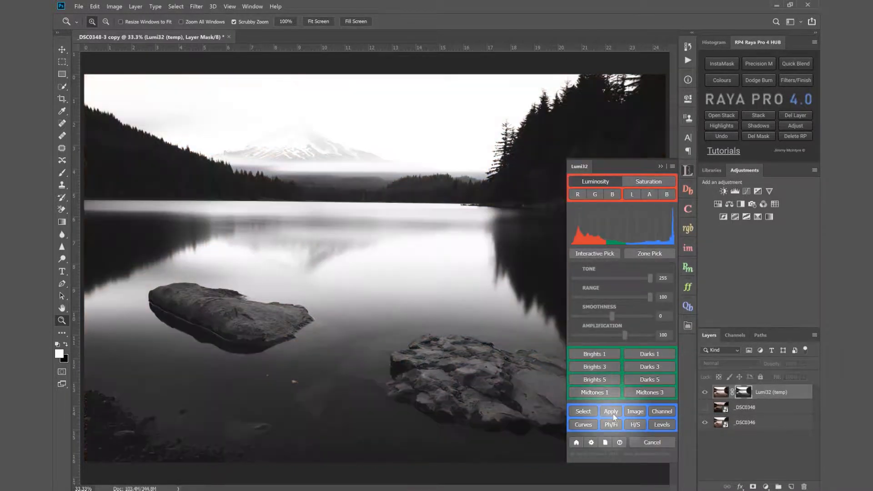
click(612, 412)
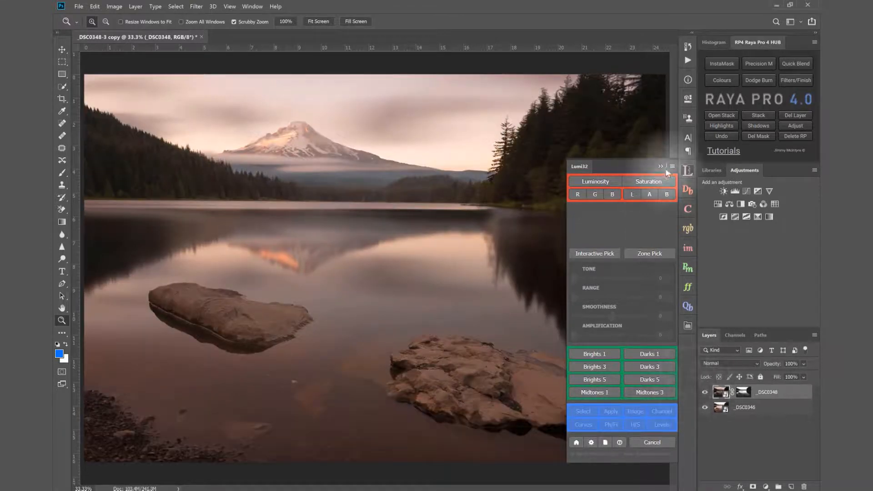
click(635, 164)
- Inspect the treeline on the hillside beside the mountain up close, toggling the masked _DSC0348 layer
drag(170, 141, 204, 152)
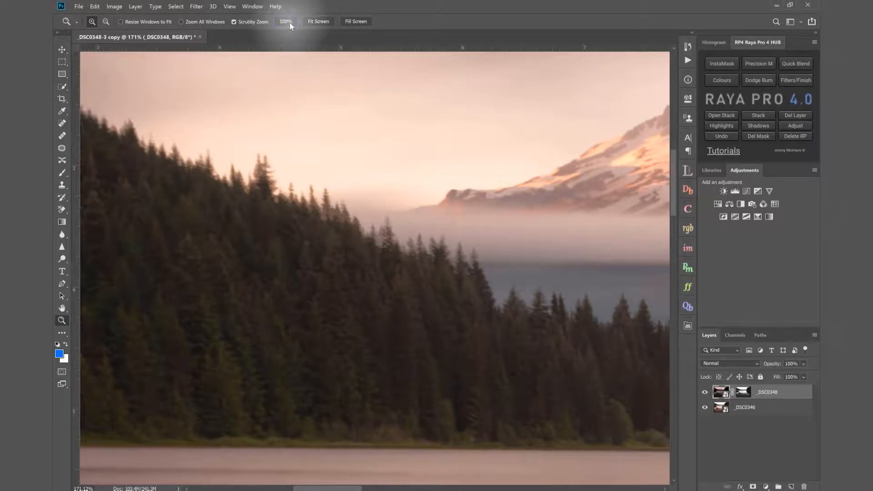
click(285, 21)
drag(345, 235, 345, 219)
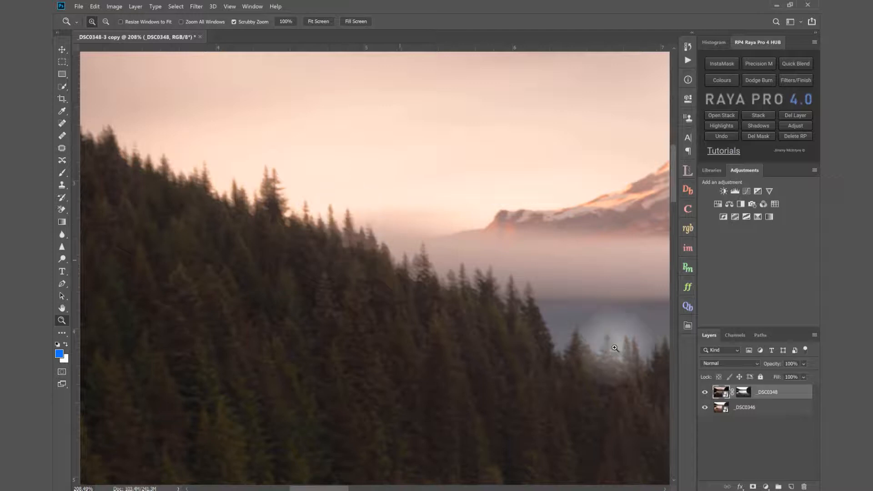
click(704, 393)
click(703, 393)
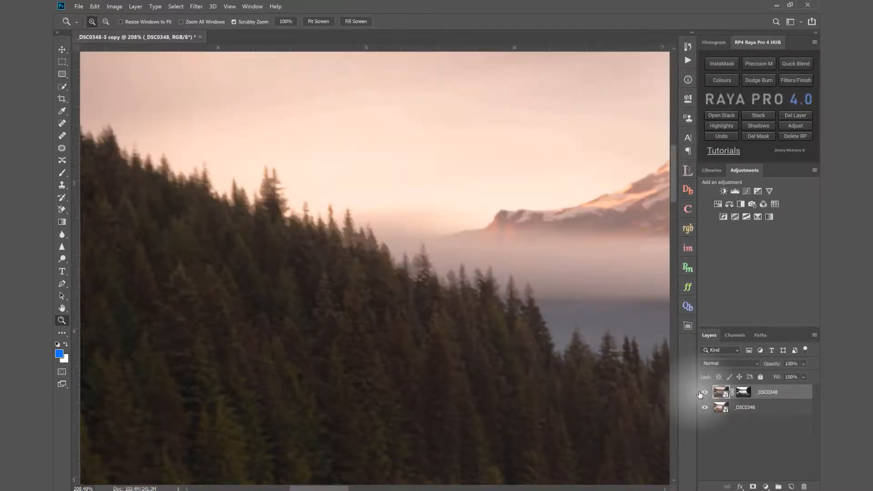
click(704, 393)
click(704, 393)
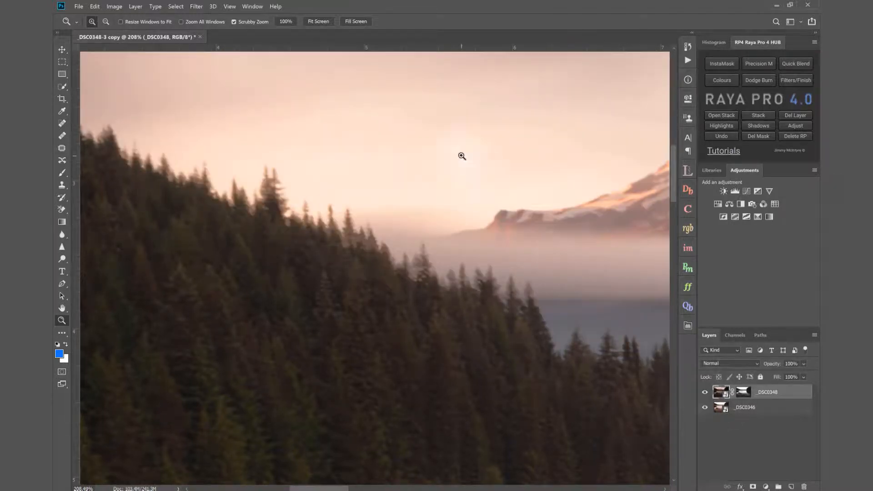
- Inspect the tall dark trees against the sky on the opposite shore with the _DSC0348 layer on and off
click(321, 24)
drag(562, 109, 558, 114)
click(705, 392)
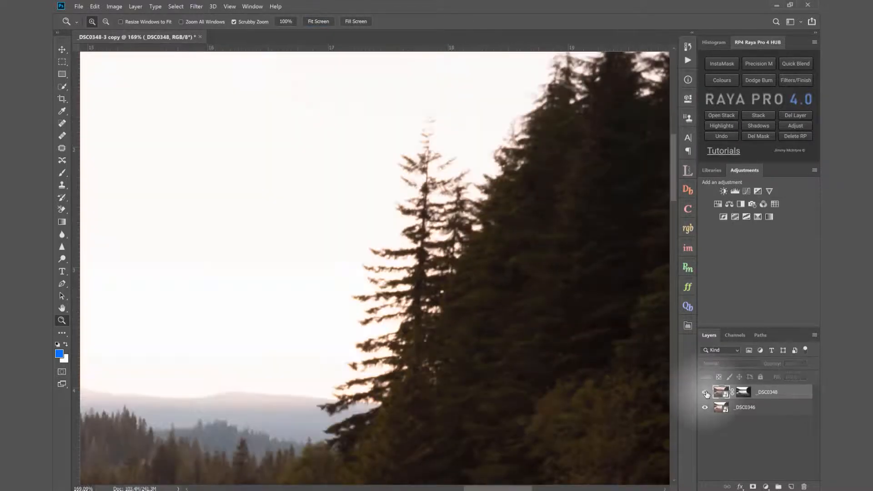
click(705, 392)
click(318, 22)
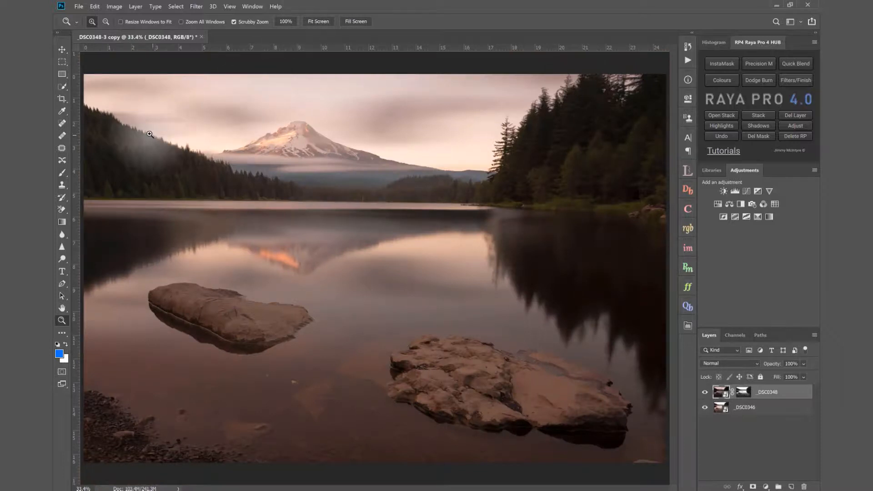
- Recheck the sloping hillside's tree edges for halos by comparing the blend with and without _DSC0348
drag(166, 136, 174, 139)
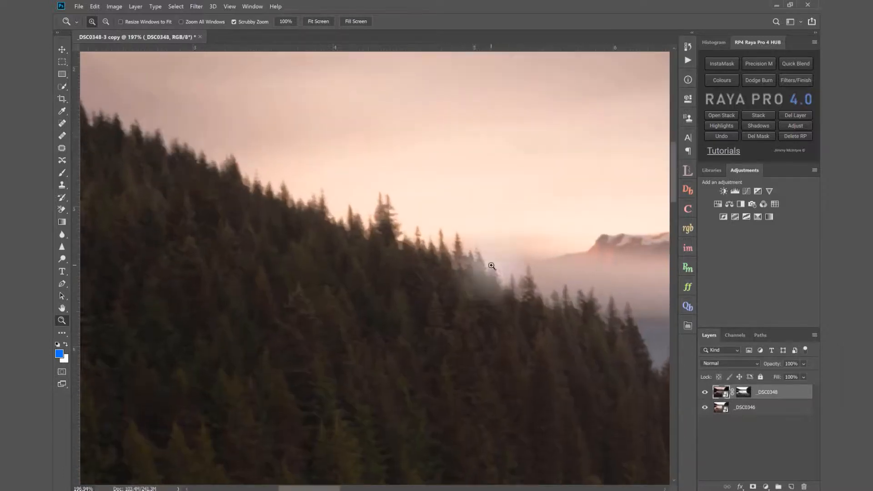
click(705, 392)
click(706, 392)
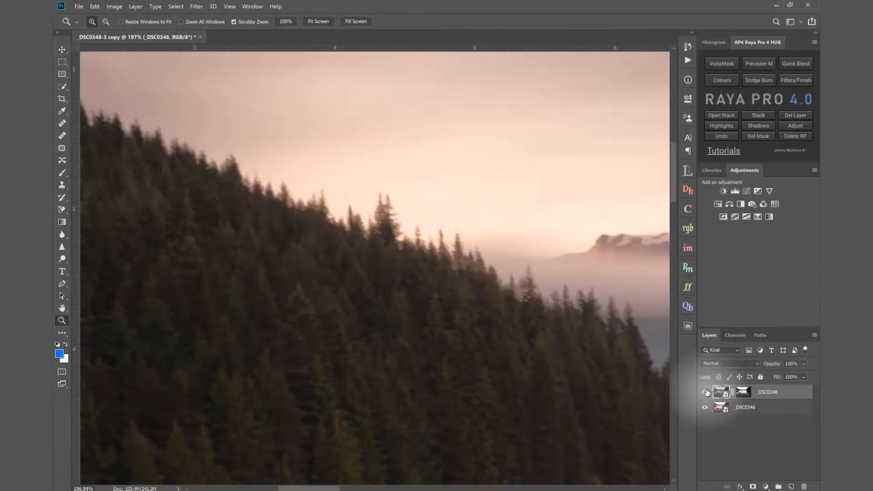
click(705, 392)
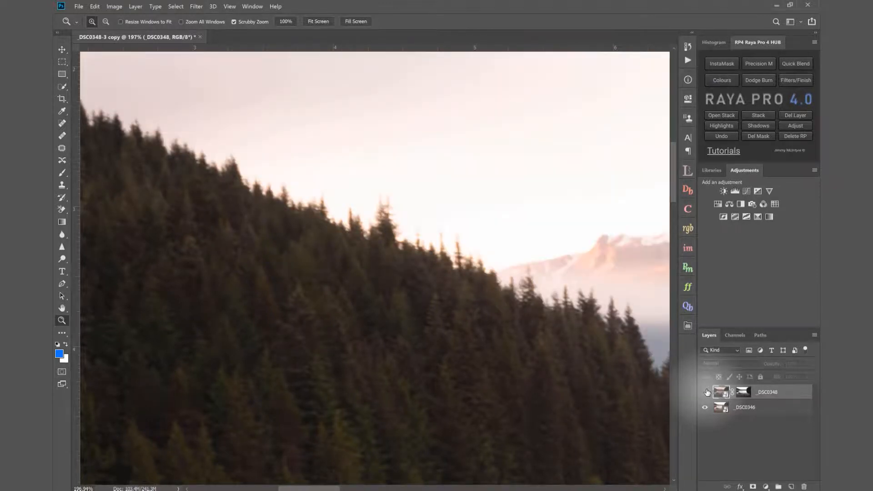
click(706, 392)
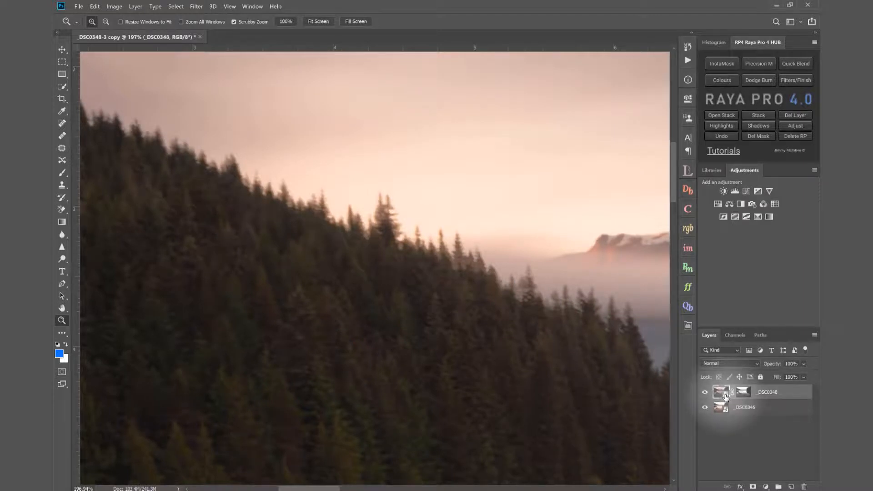
- Darken the _DSC0348 smart object in Camera Raw with Highlights at -33 and Exposure at -0.45
double_click(726, 395)
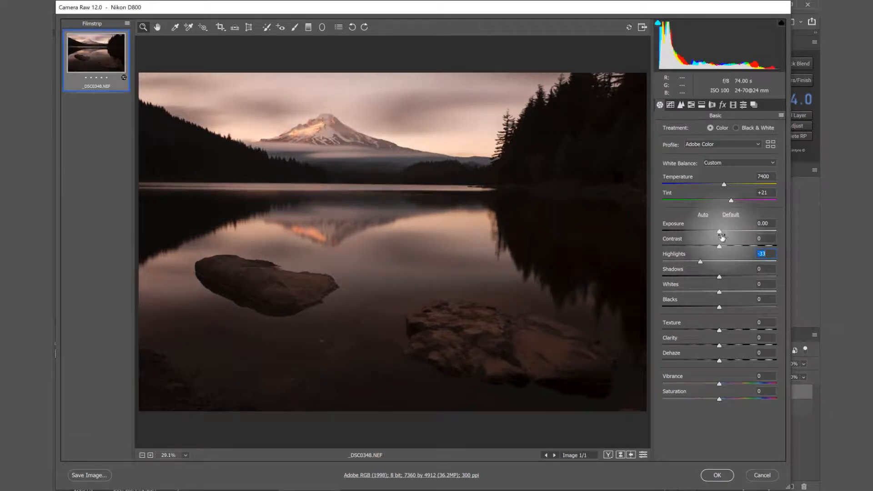
drag(723, 236, 716, 234)
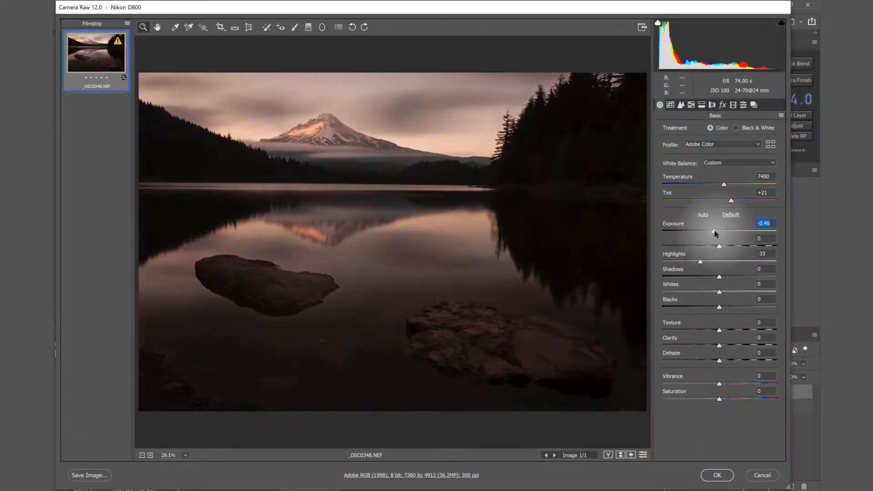
click(718, 476)
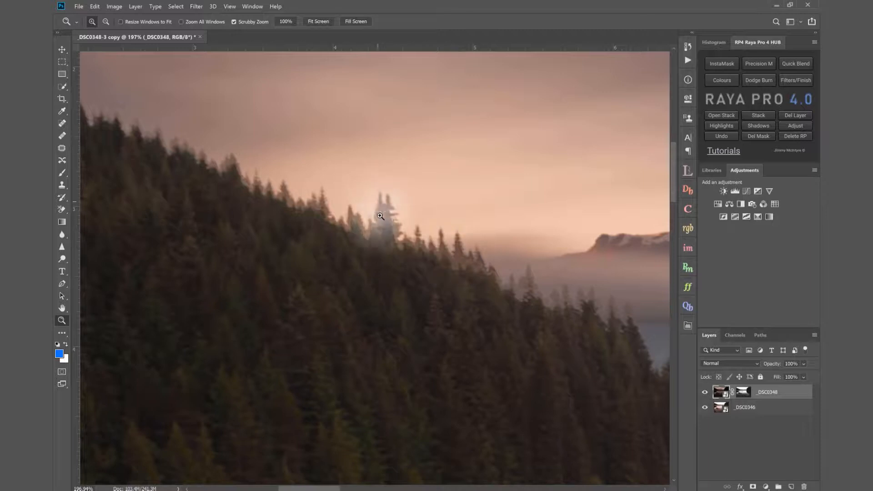
- Compare the hillside treeline up close with the masked _DSC0348 layer on and off to judge the darkened blend
click(705, 392)
click(706, 392)
click(705, 393)
click(706, 393)
click(705, 392)
click(706, 392)
click(705, 392)
click(705, 393)
click(706, 392)
click(705, 393)
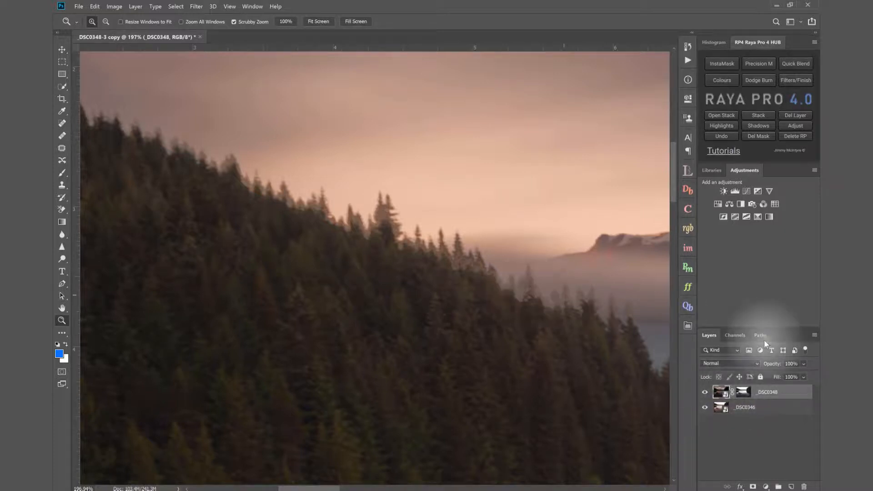
mouse_move(771, 364)
mouse_down()
mouse_move(762, 366)
mouse_move(782, 372)
mouse_up()
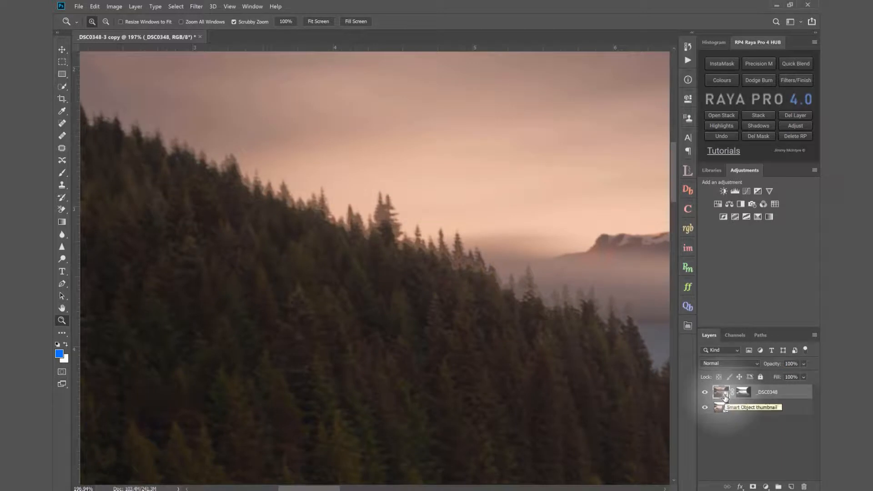
- Reset the _DSC0348 smart object's Camera Raw adjustments to default, with Shadows at +61 and Highlights at -59
double_click(725, 396)
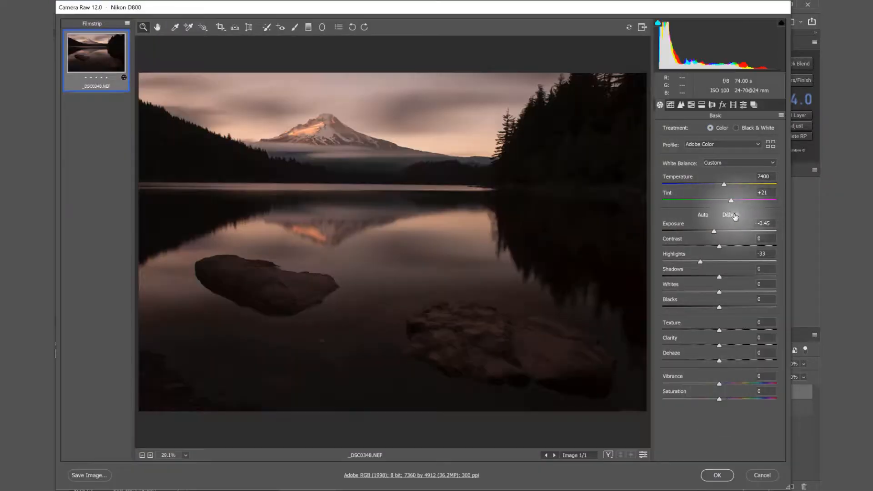
click(730, 215)
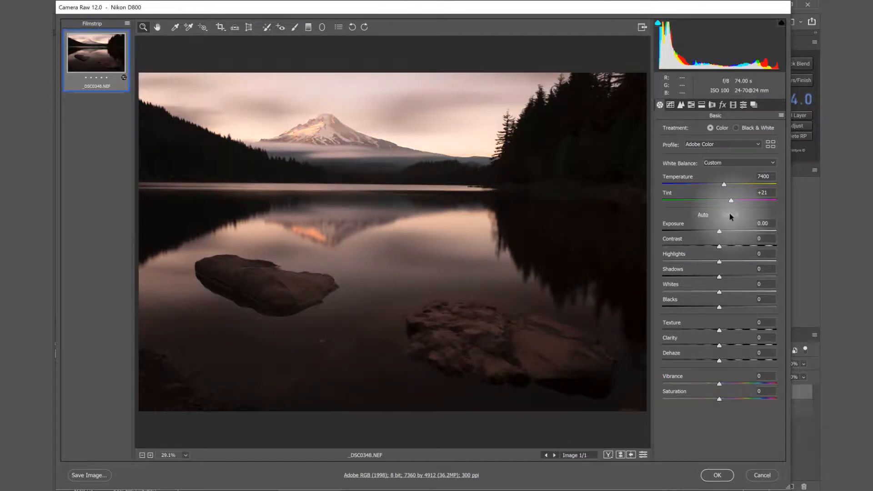
click(749, 276)
drag(752, 277, 684, 262)
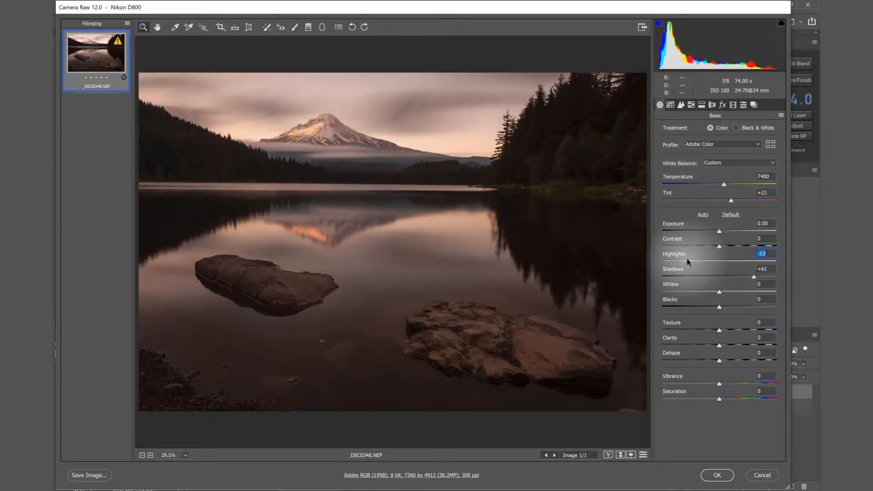
drag(689, 262, 685, 261)
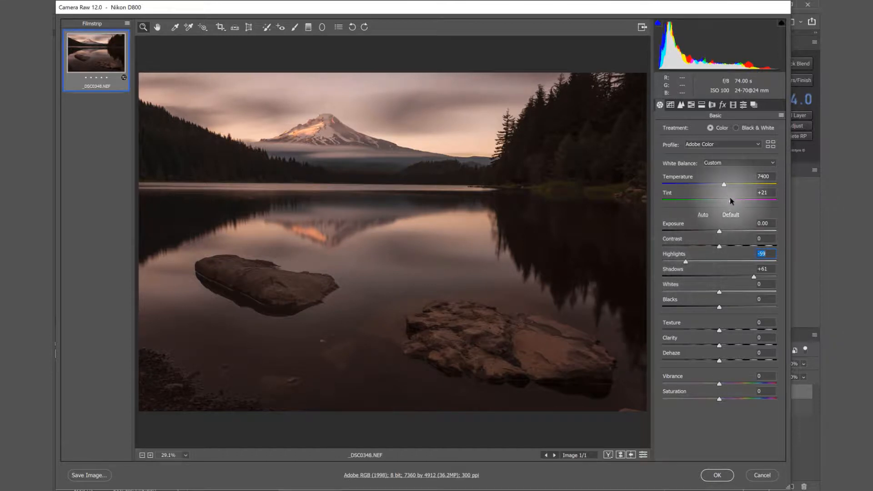
- Warm the _DSC0348 white balance by raising Temperature to 7750 and apply the Camera Raw edits
drag(724, 185, 730, 186)
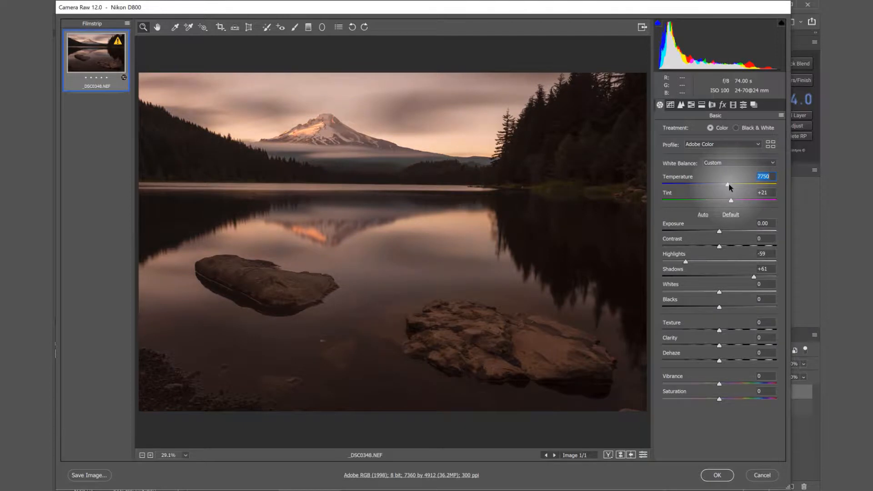
drag(729, 187, 736, 201)
click(718, 475)
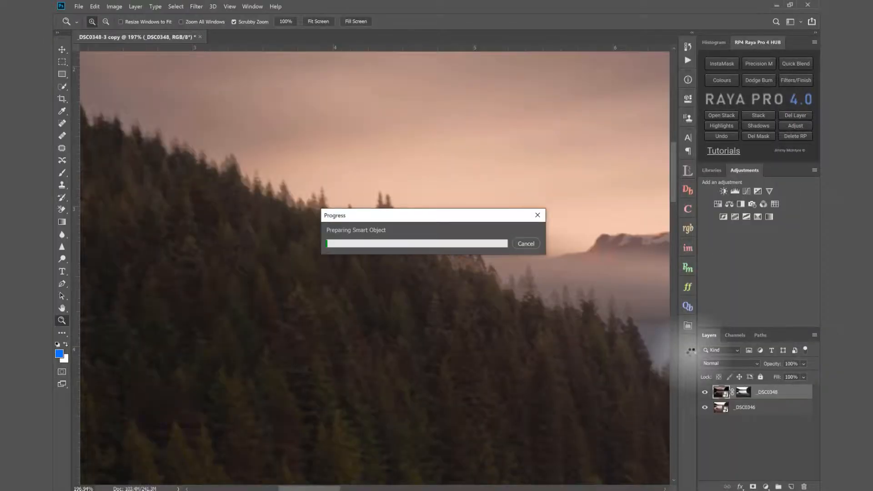
- Recover the bright sky in the _DSC0346 base smart object by setting Highlights to -100 in Camera Raw, checking the hillside trees
click(727, 409)
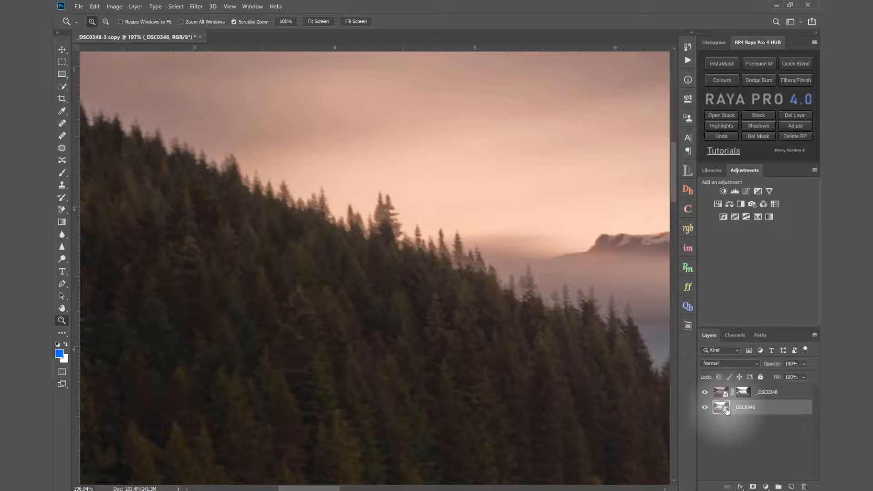
double_click(726, 409)
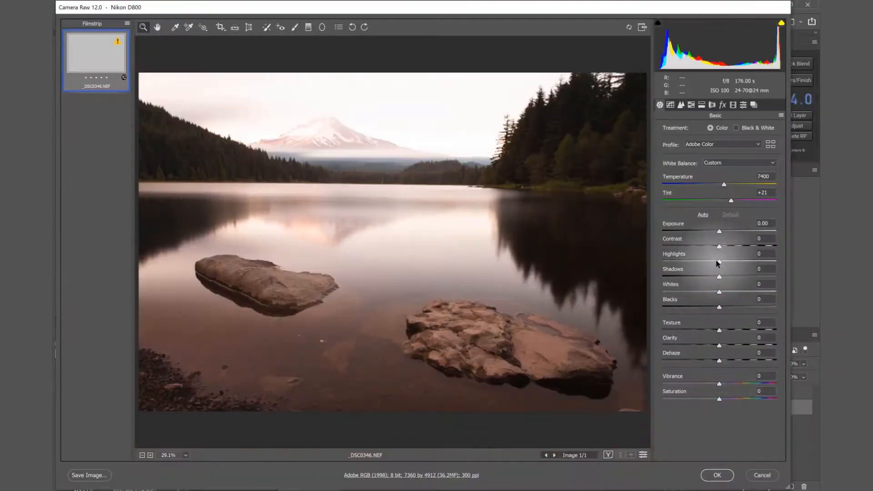
drag(720, 263, 655, 262)
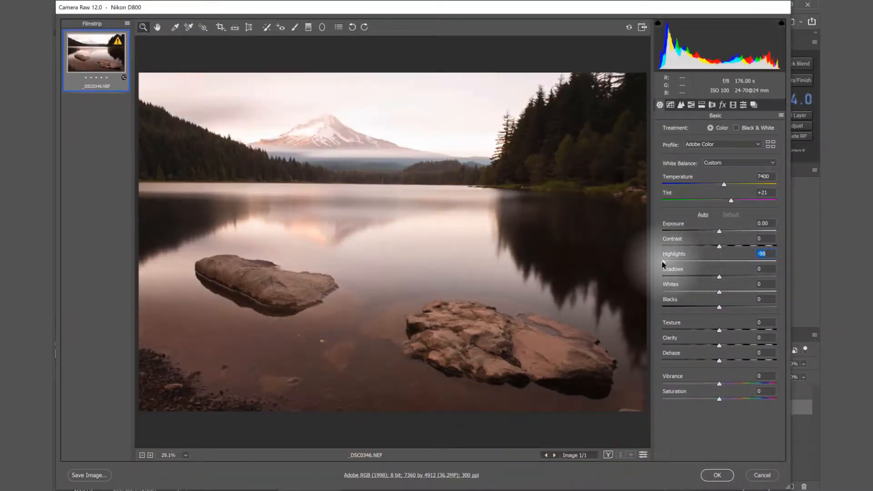
drag(227, 134, 307, 149)
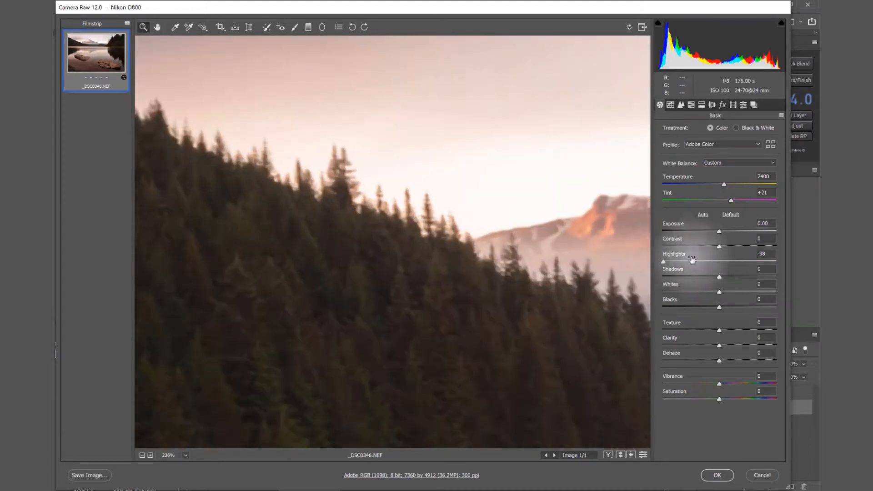
click(727, 260)
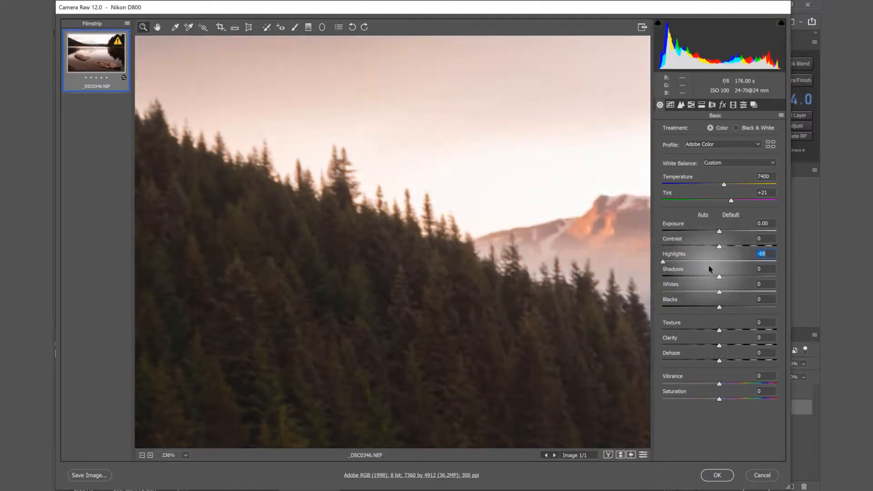
click(720, 262)
drag(720, 265, 634, 263)
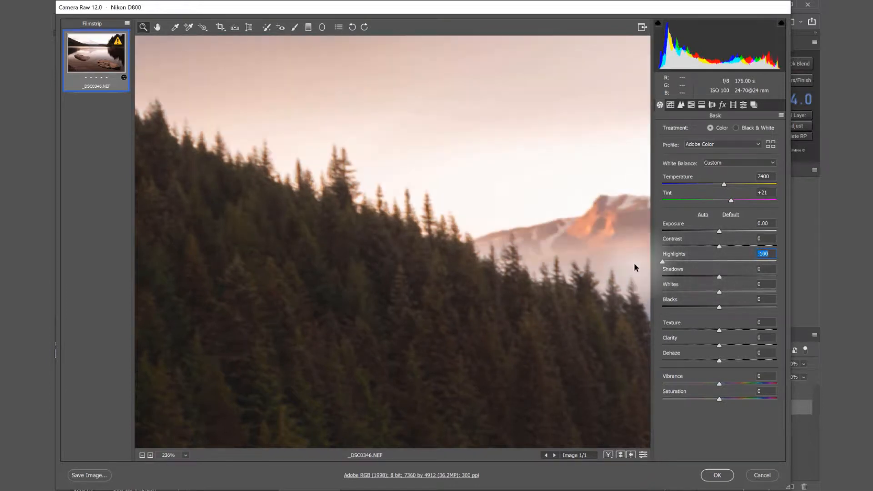
click(717, 475)
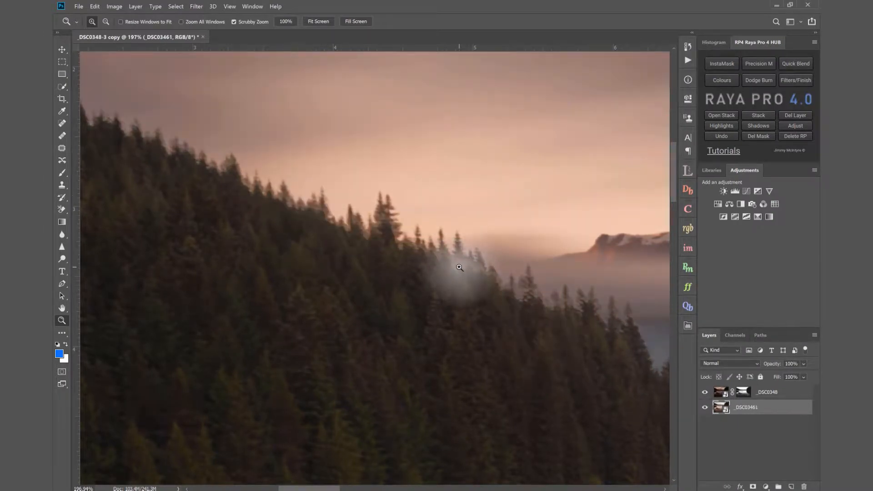
- Darken the base smart object in Camera Raw with Exposure at -0.75 and lift its Shadows to +28
double_click(726, 411)
click(716, 231)
drag(715, 232, 712, 231)
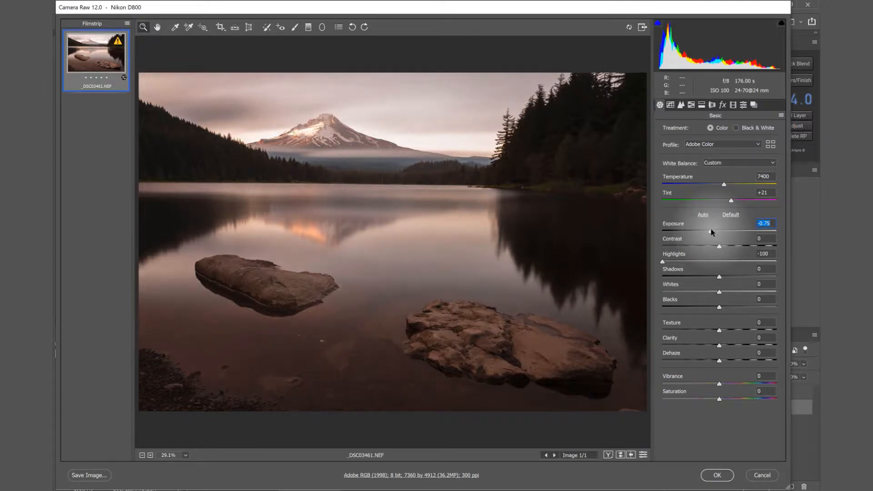
drag(719, 276, 735, 276)
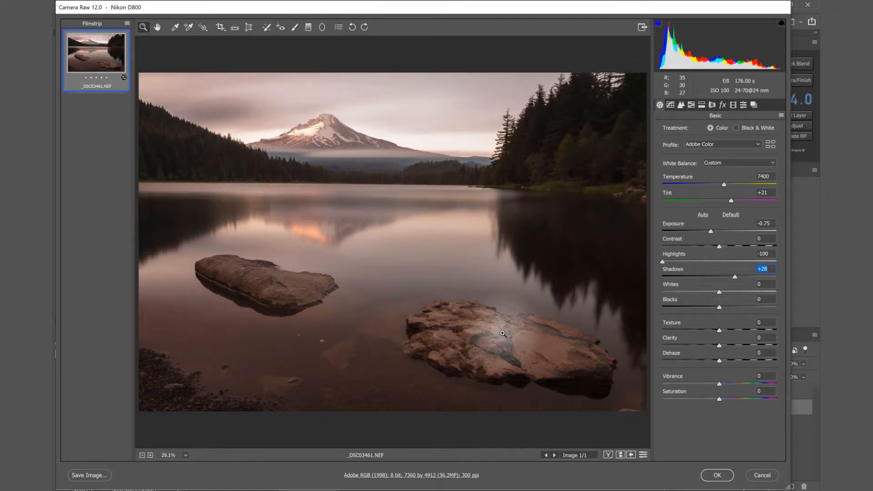
click(717, 475)
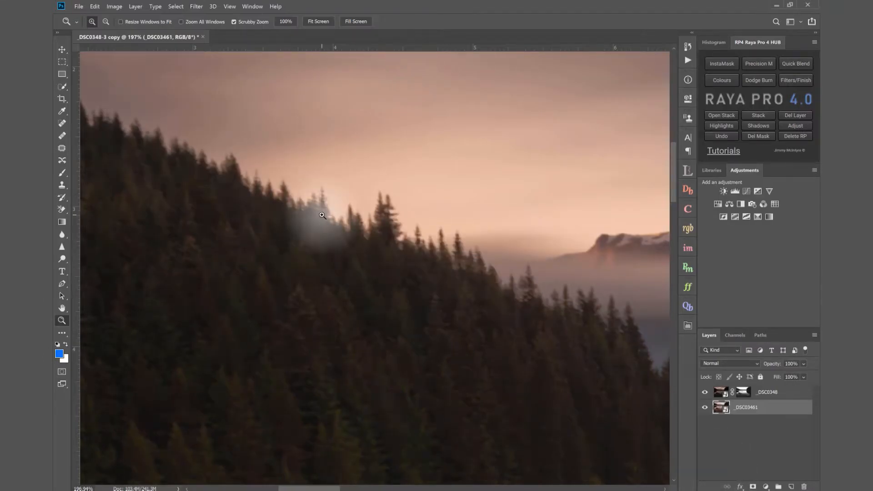
- Review the whole lake image with the masked _DSC0348 layer on and off
click(319, 22)
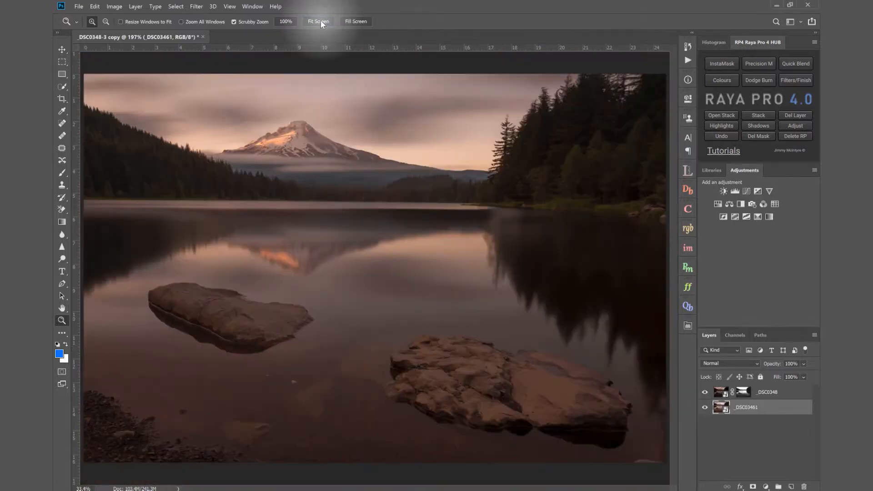
click(706, 393)
click(706, 393)
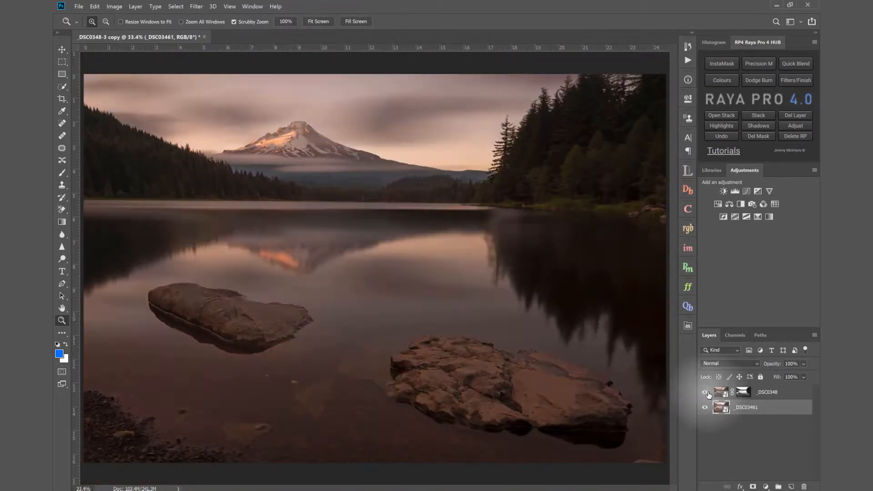
click(706, 394)
- Add a Curves adjustment clipped to _DSC0348, lift its midtones slightly, and check the hillside treeline up close
click(769, 392)
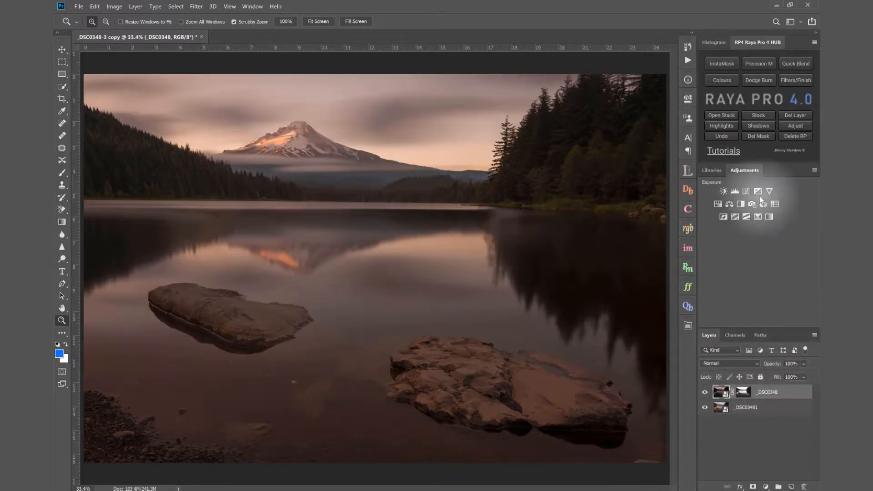
drag(775, 367, 812, 367)
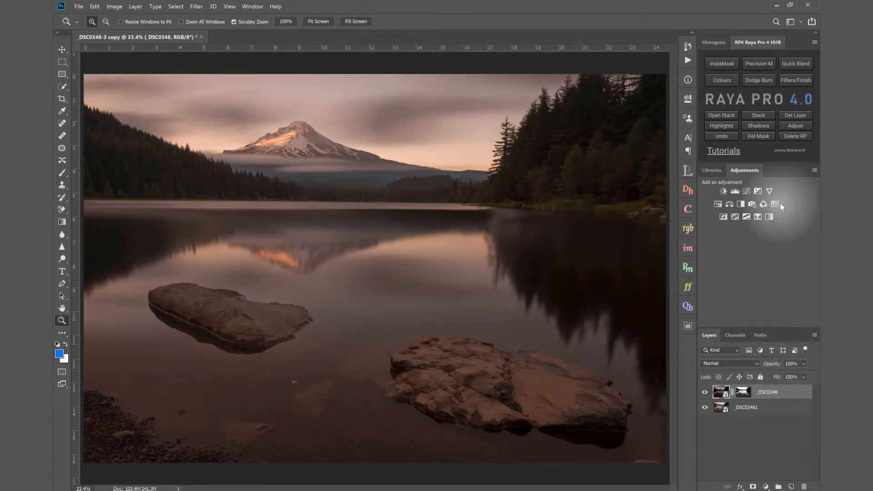
click(747, 193)
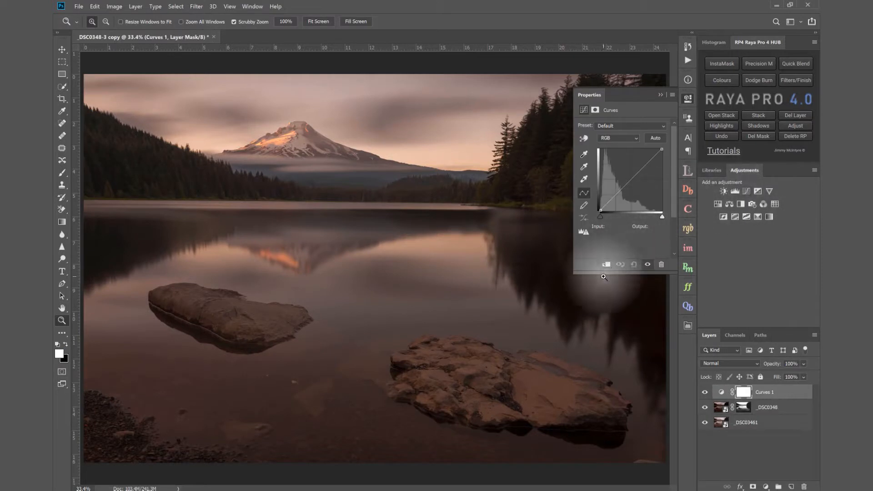
click(633, 177)
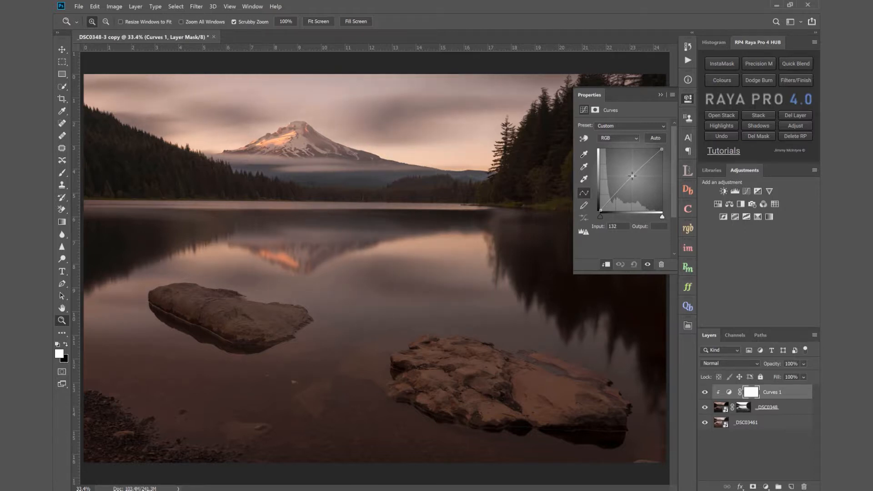
click(661, 95)
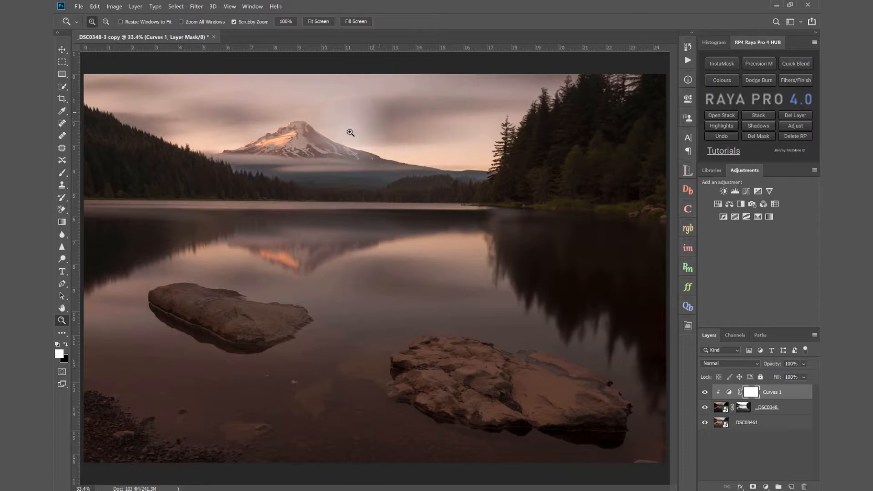
drag(177, 154, 212, 159)
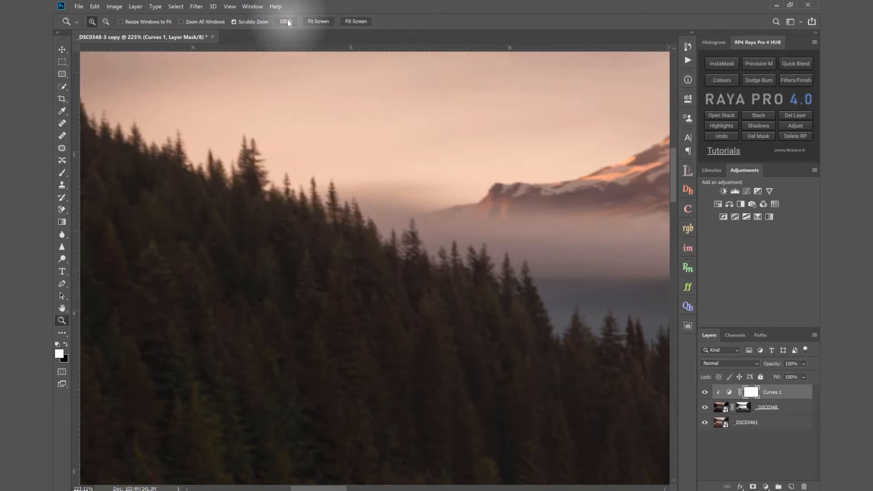
click(316, 23)
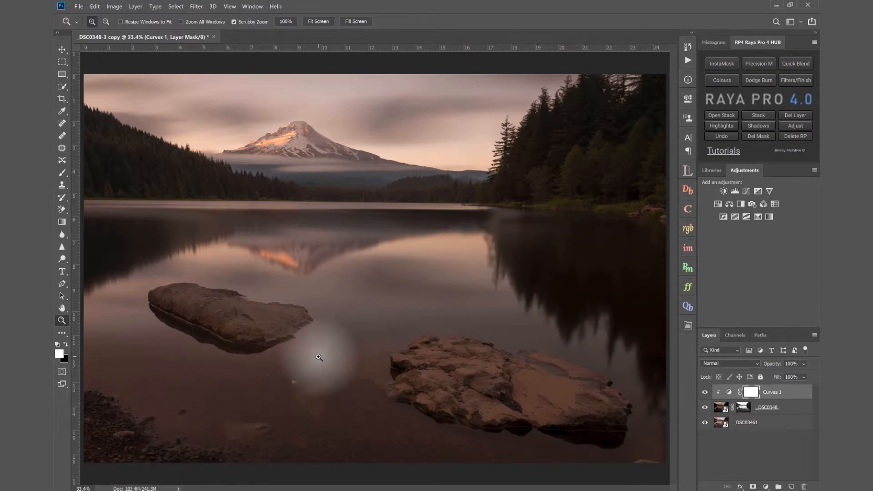
- Select the Curves 1, _DSC0348 and _DSC03461 layers together and link them
drag(321, 358, 313, 358)
shift+click(776, 428)
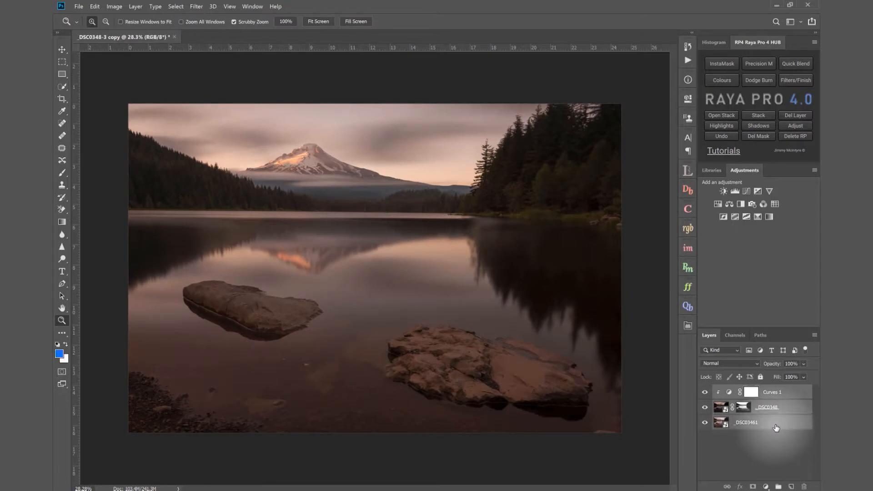
right_click(775, 425)
click(726, 241)
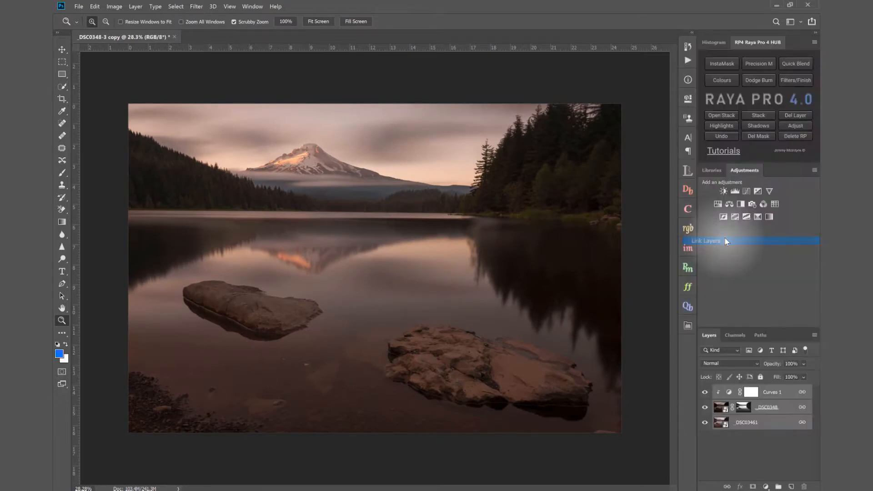
- Distort the linked layers by stretching the image's lower-left corner down and outward and its upper-left corner upward
click(62, 50)
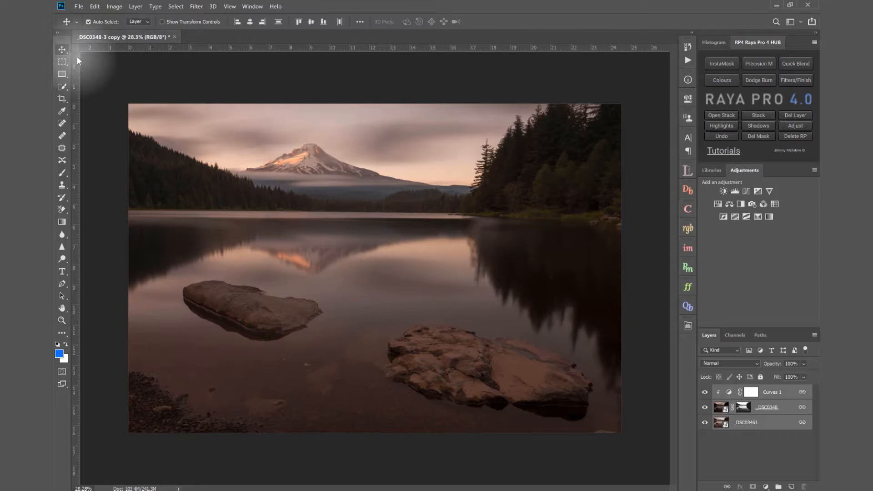
key(ctrl+t)
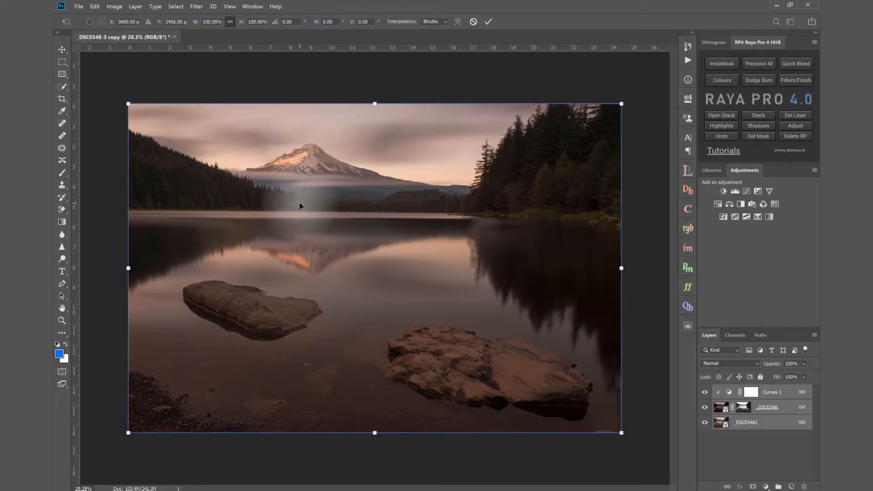
right_click(299, 206)
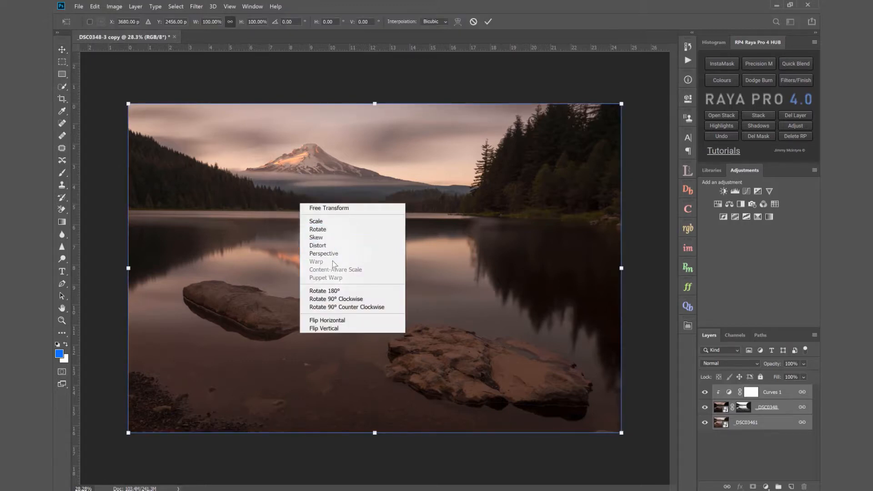
click(332, 246)
drag(128, 433, 102, 490)
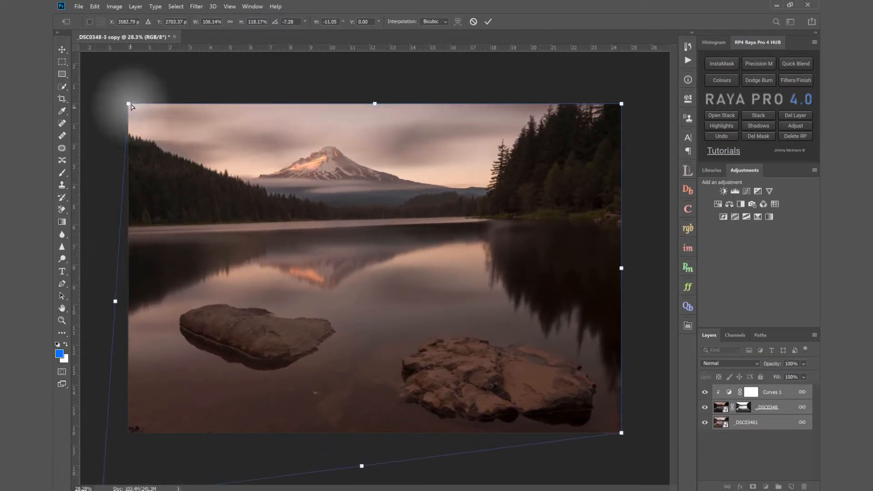
drag(130, 104, 131, 80)
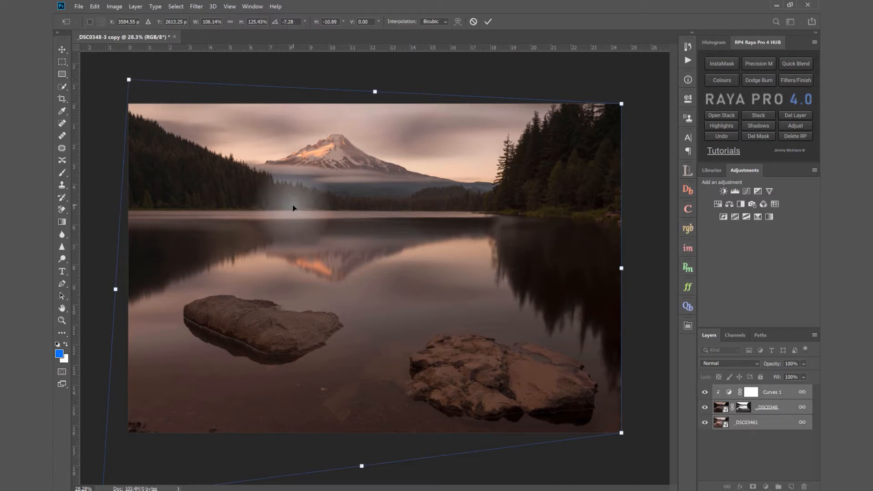
click(488, 21)
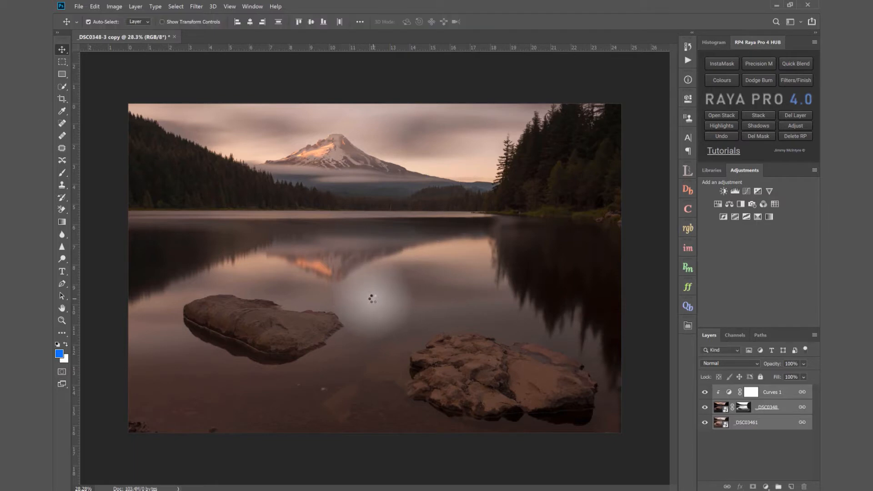
- Distort the linked layers again, pulling the image's lower-left corner further down and outward and its lower-right corner slightly down, and apply the transform
key(z)
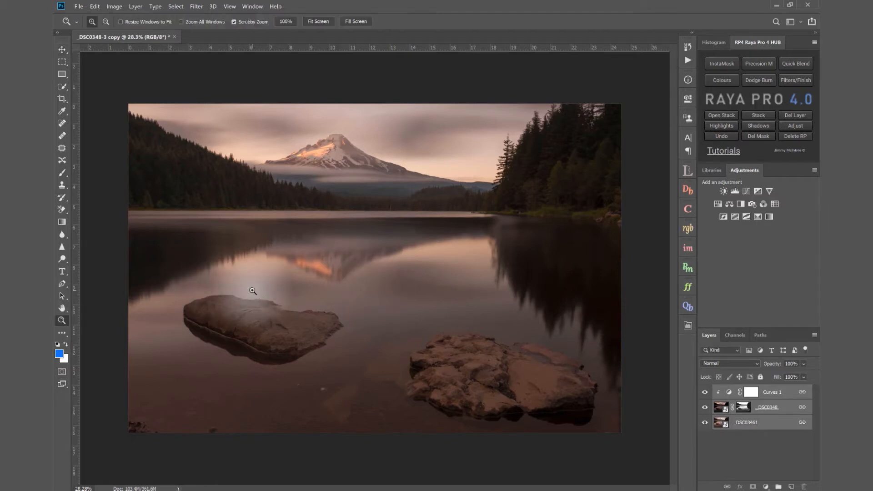
drag(245, 291, 241, 293)
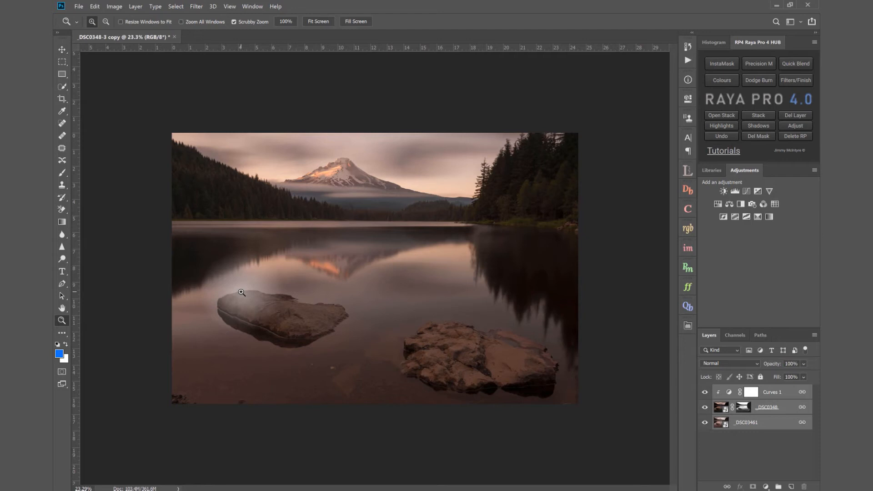
key(ctrl+t)
right_click(242, 293)
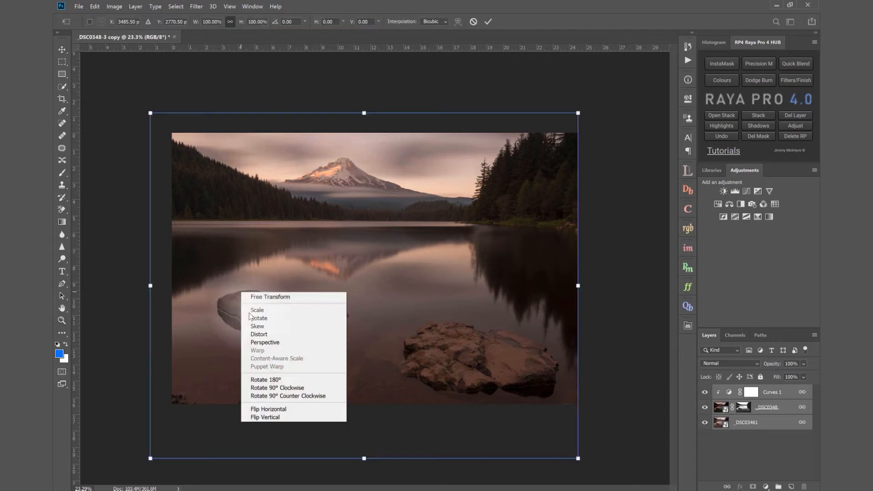
click(256, 345)
drag(152, 460, 136, 471)
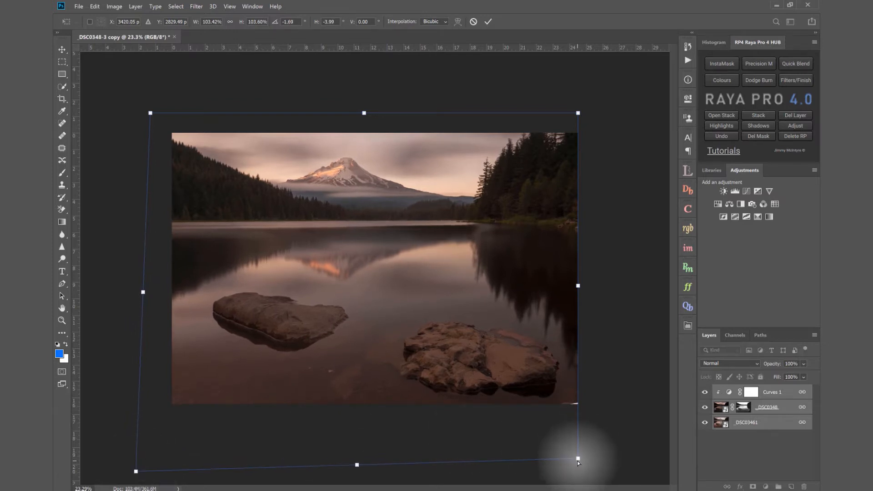
drag(578, 461, 579, 466)
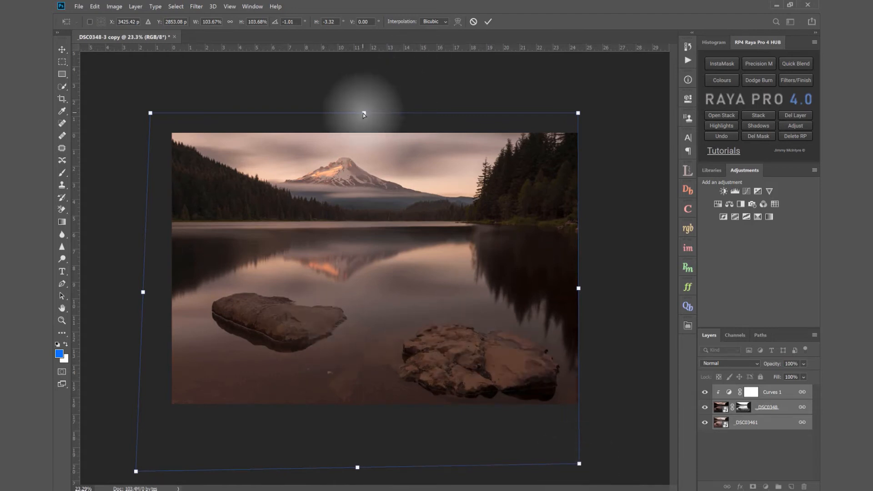
drag(364, 113, 365, 113)
click(487, 22)
key(ctrl+0)
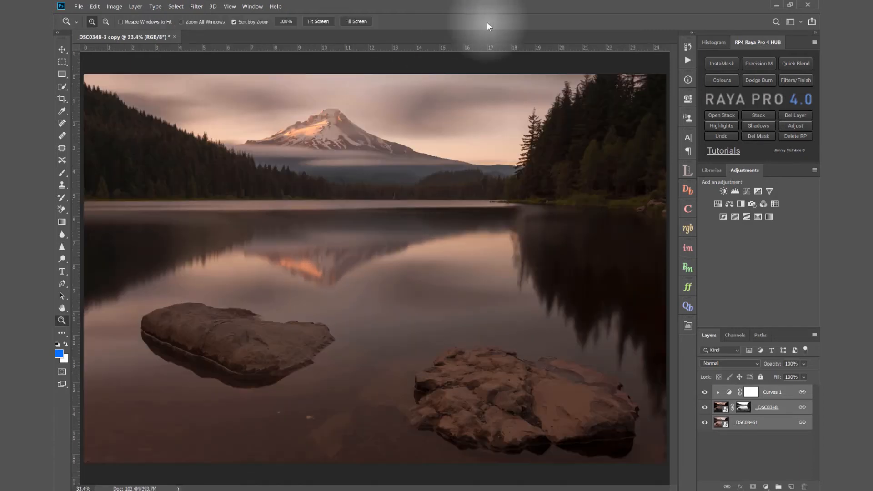